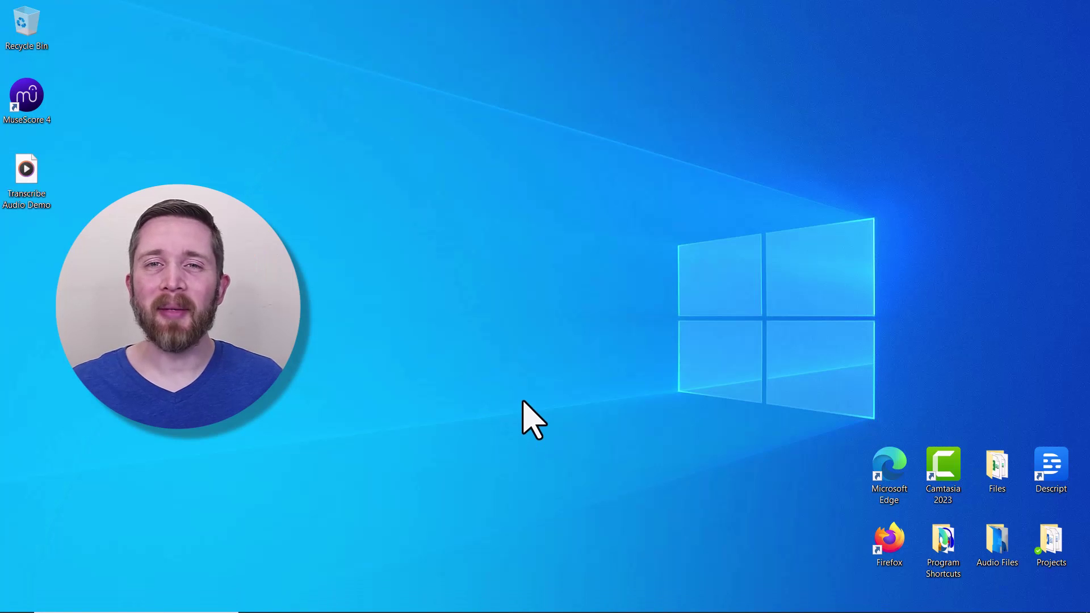
Bring the 'Transcribe Audio Into Microsoft Word' Word window to the front from the taskbar.
left_click(504, 606)
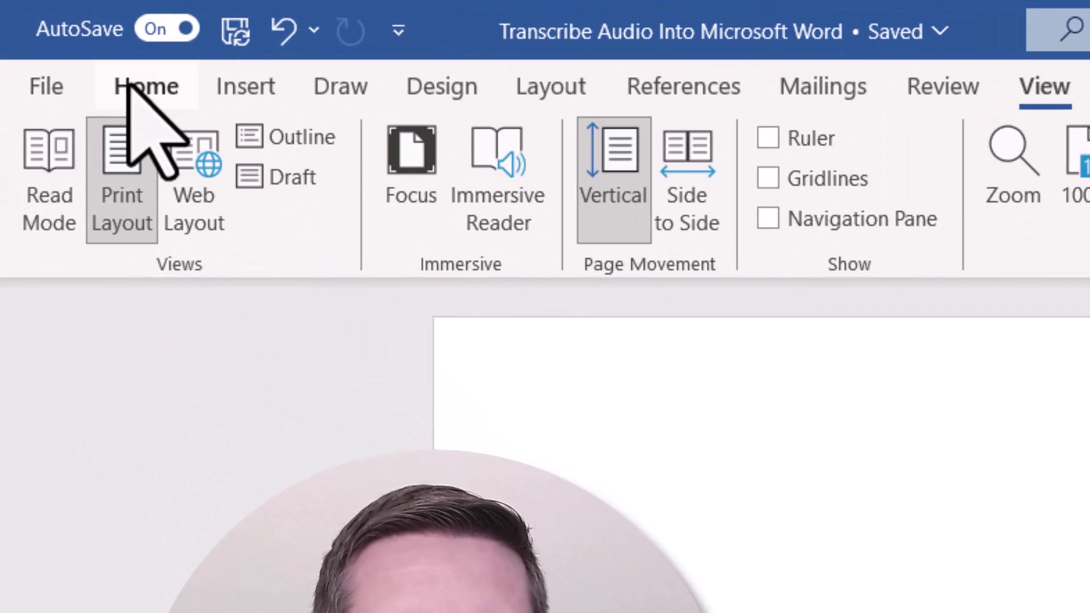
Open the Transcribe pane from the Home tab's Dictate drop-down.
left_click(53, 34)
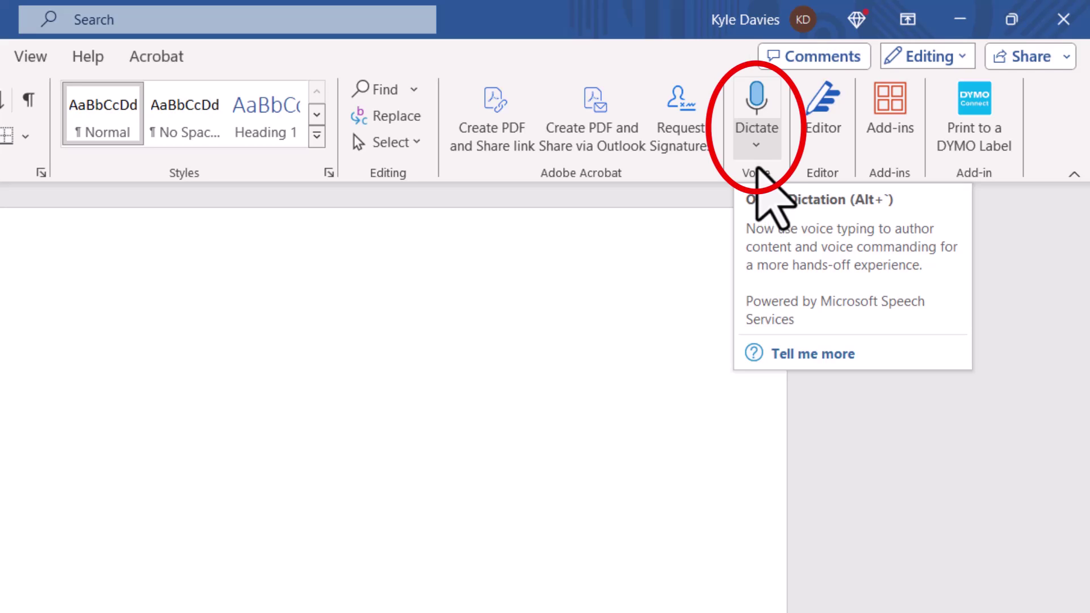
left_click(757, 147)
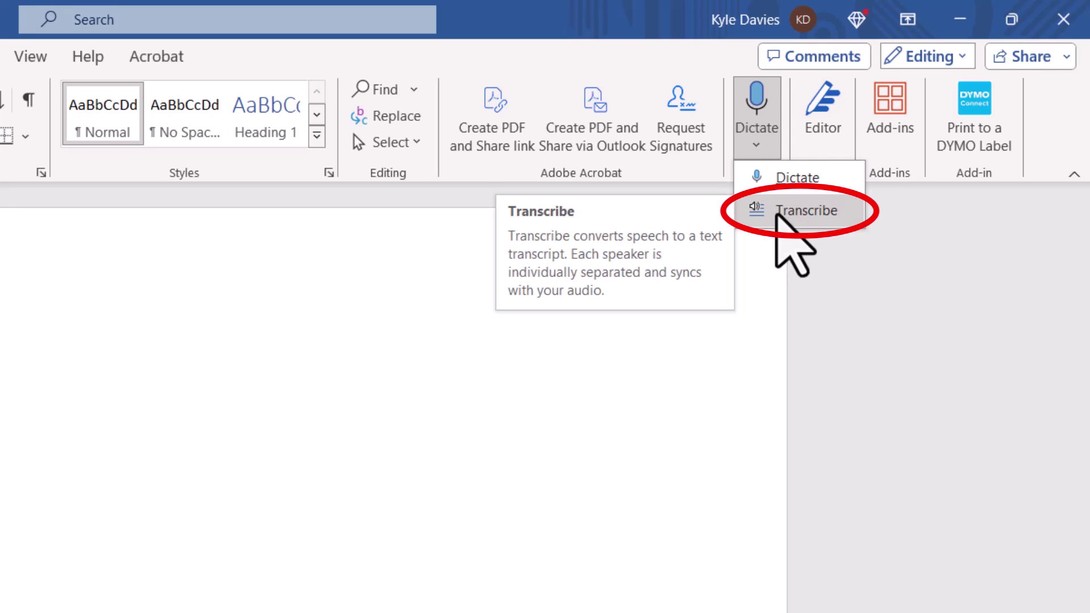
left_click(777, 215)
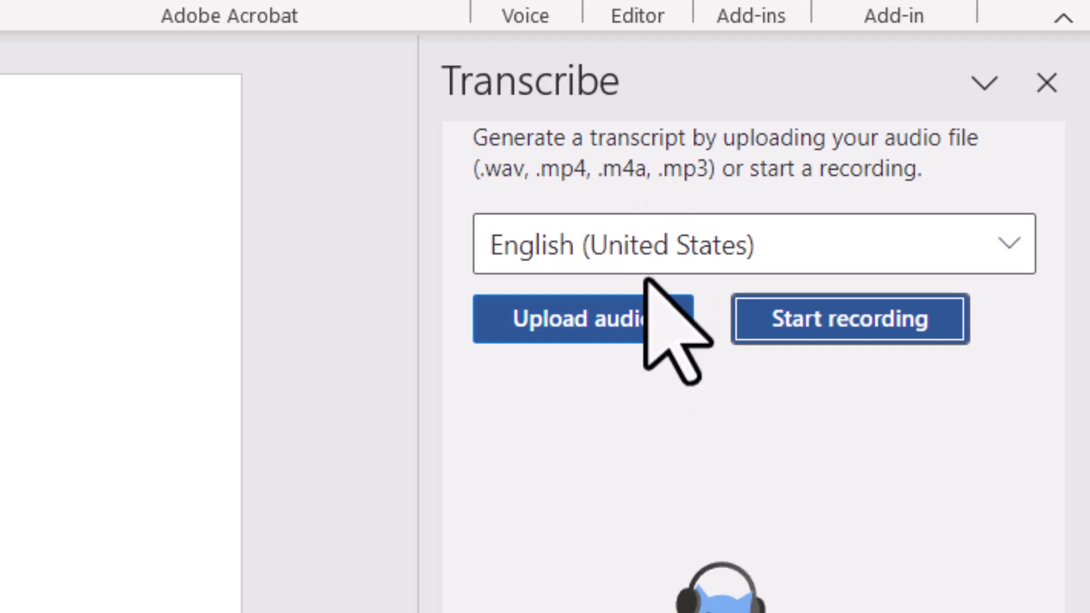
Keep English (United States) and upload Transcribe Audio Demo.mp3 for transcription.
left_click(828, 257)
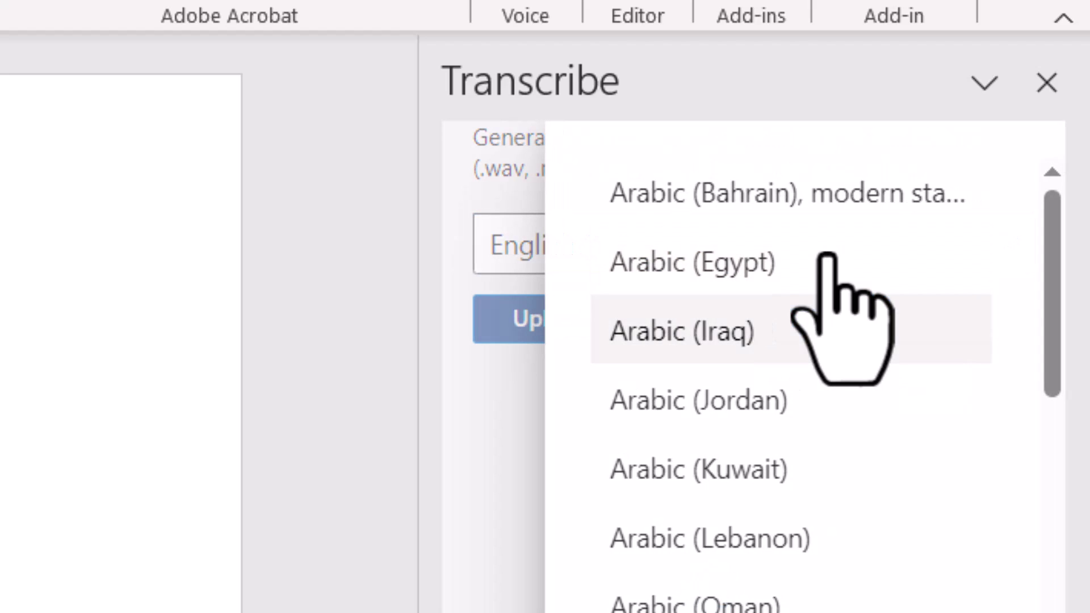
left_click_drag(1051, 360, 1053, 210)
left_click(1048, 113)
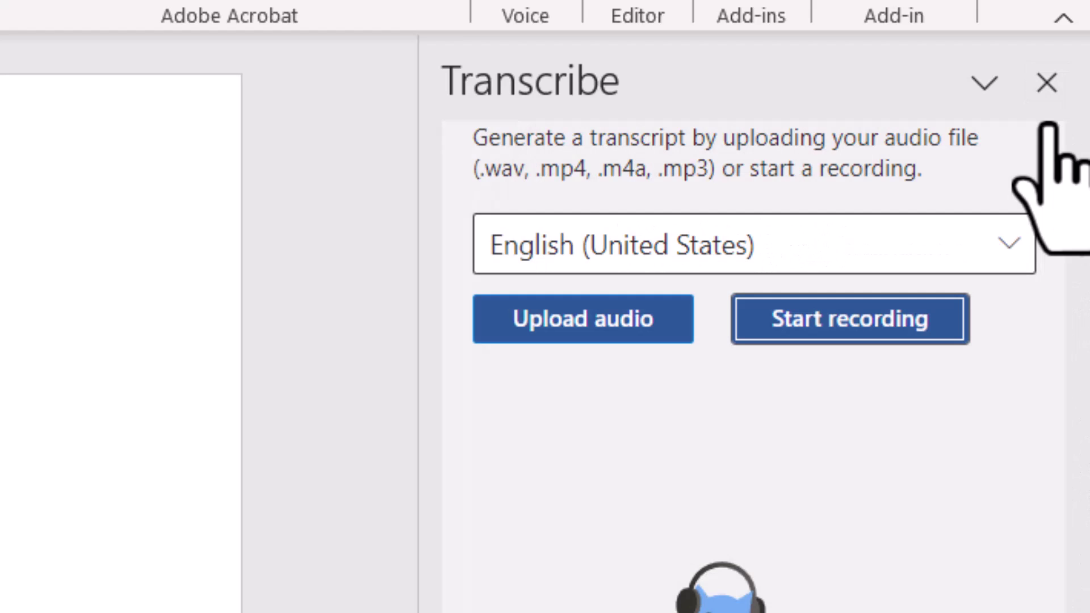
left_click(599, 322)
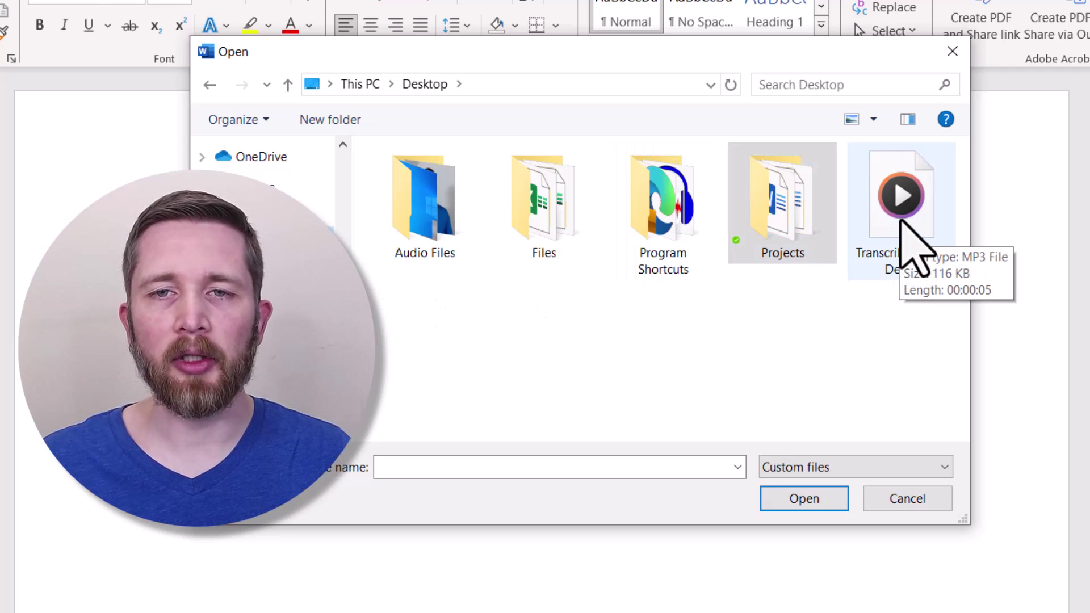
left_click(901, 224)
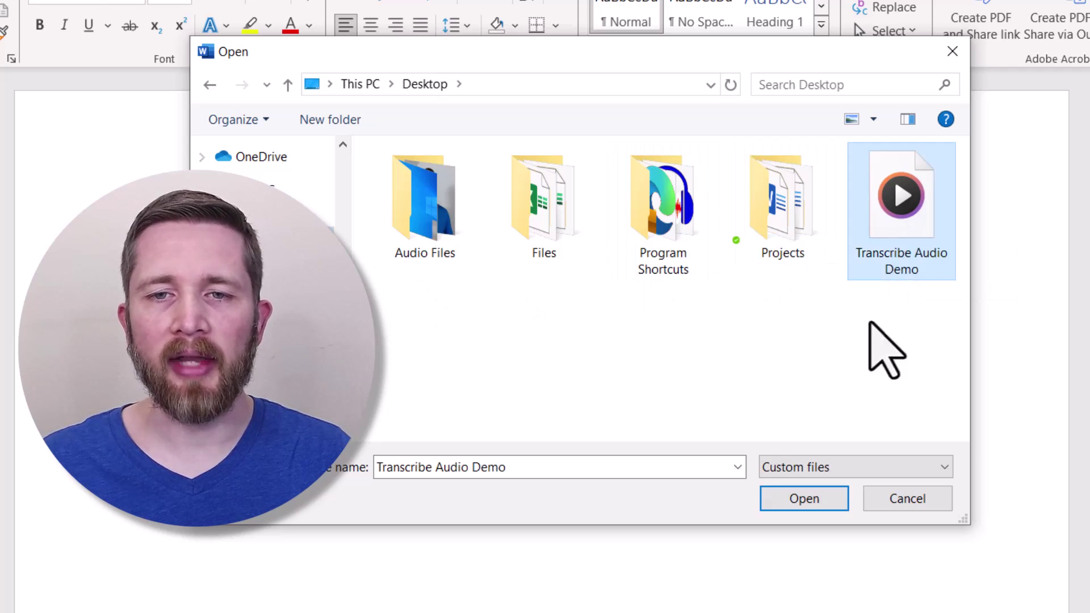
left_click(818, 502)
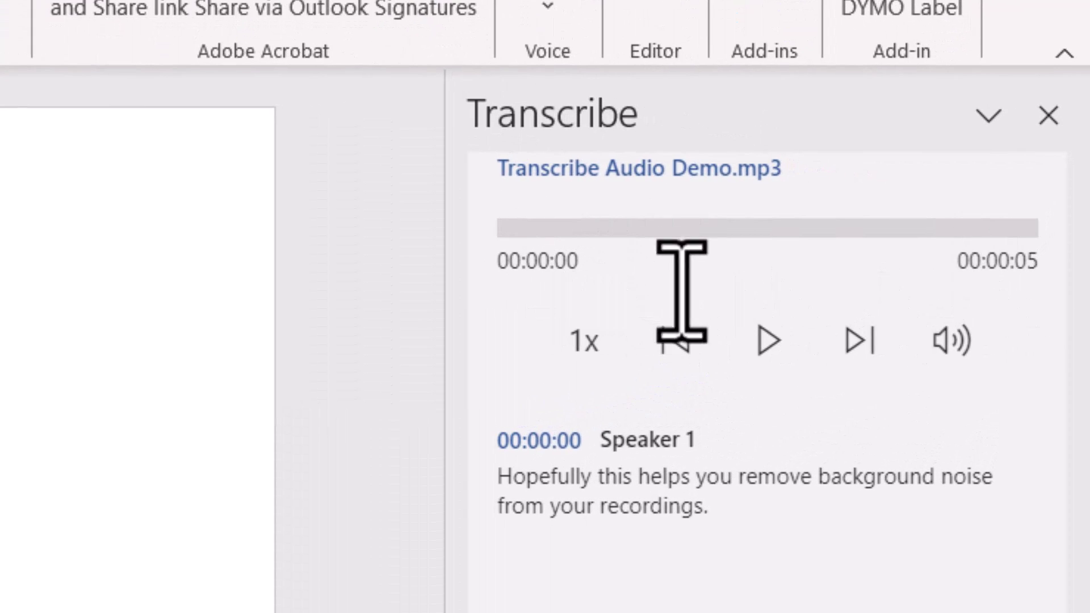
Play and pause the transcribed audio, then replay it at 2x speed.
left_click(770, 340)
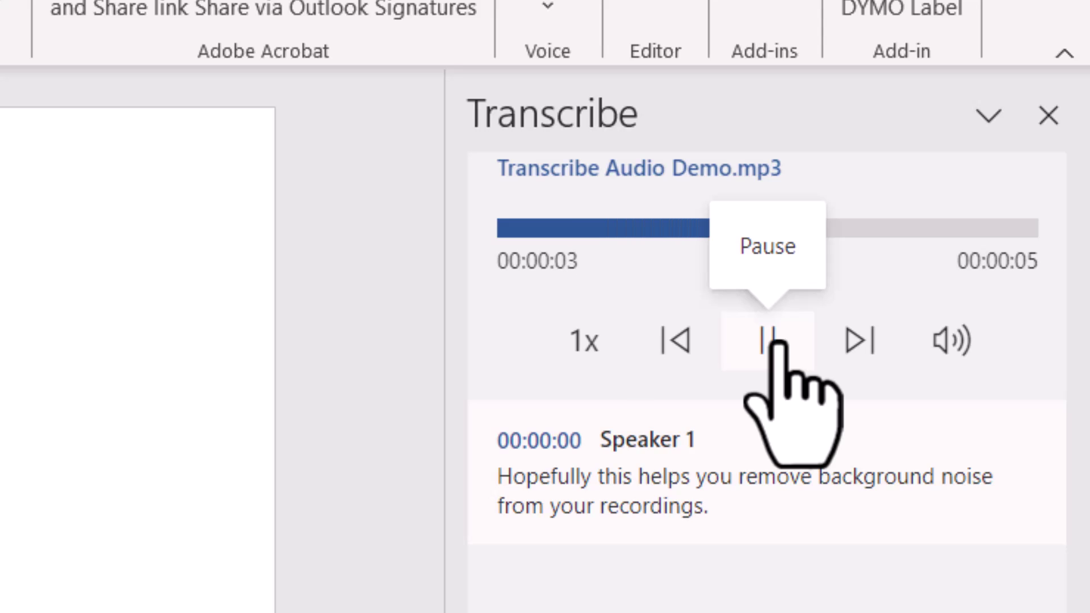
left_click(769, 341)
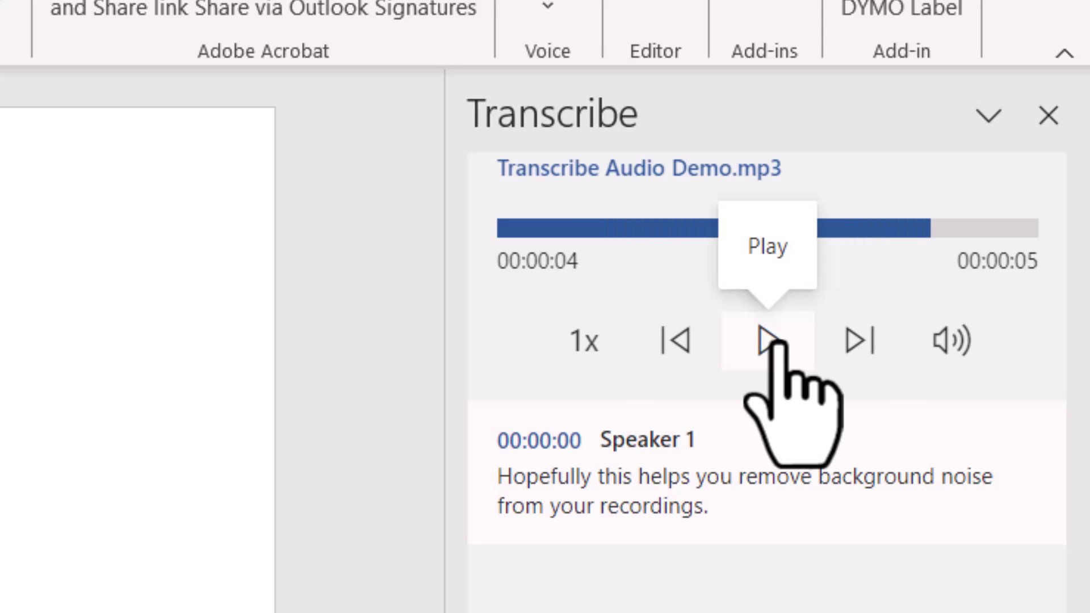
left_click(590, 341)
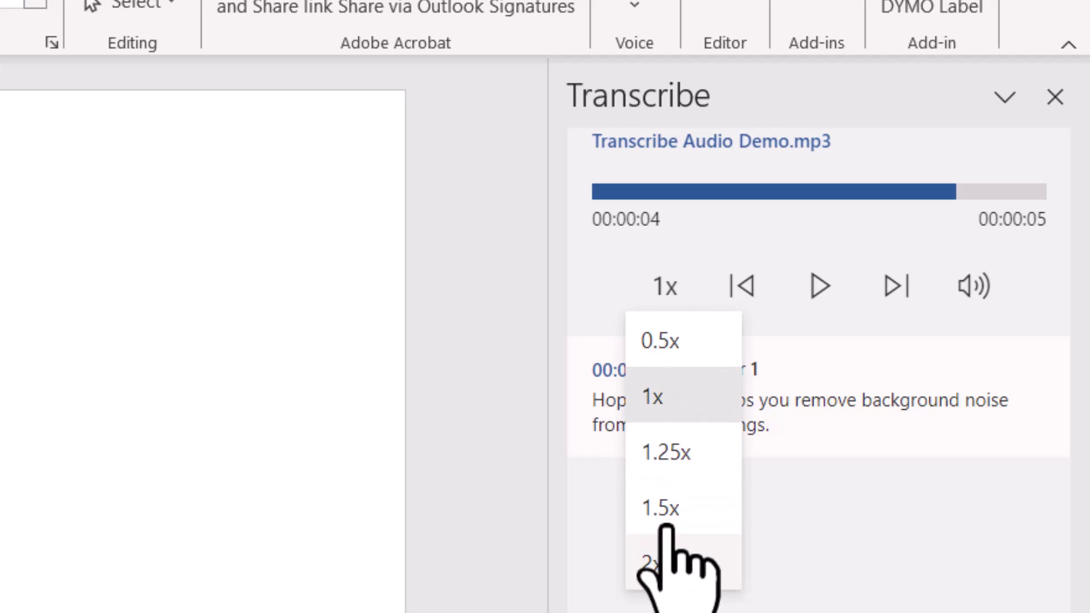
left_click(668, 565)
left_click(817, 286)
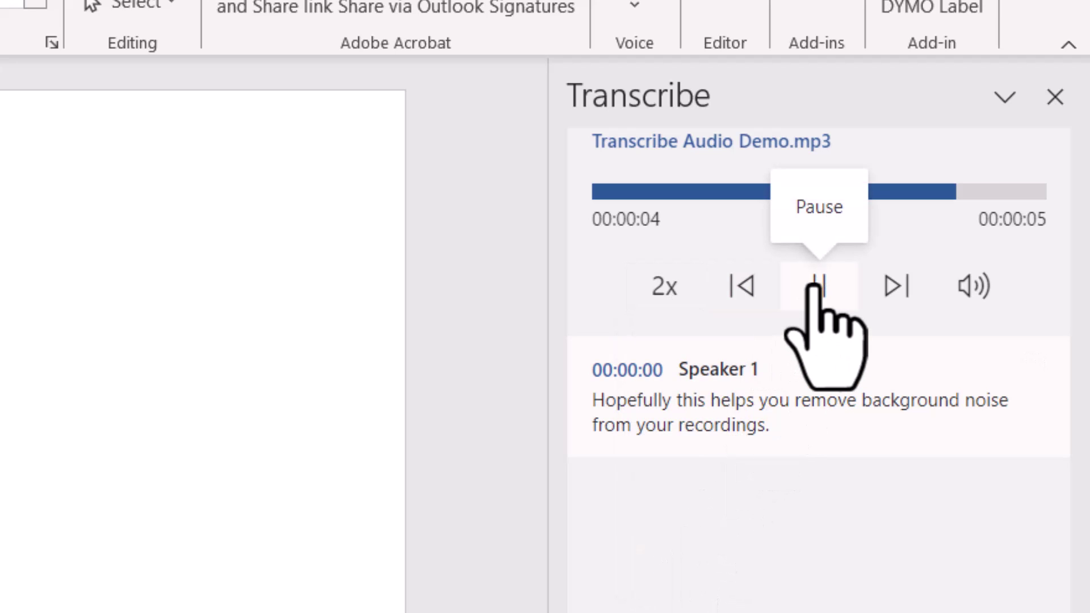
left_click(818, 285)
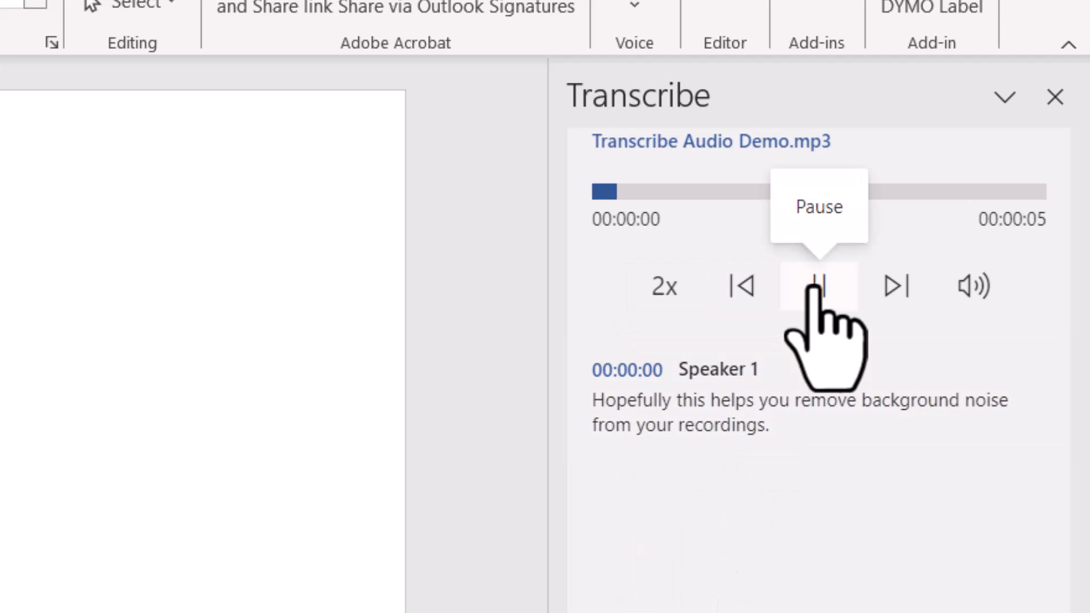
left_click(818, 286)
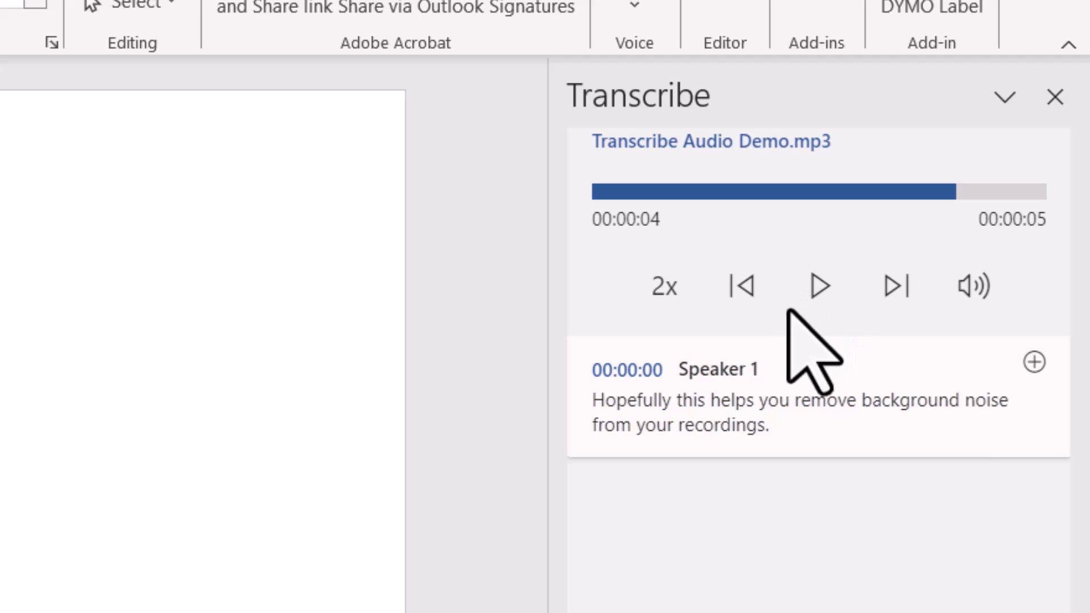
mouse_move(716, 380)
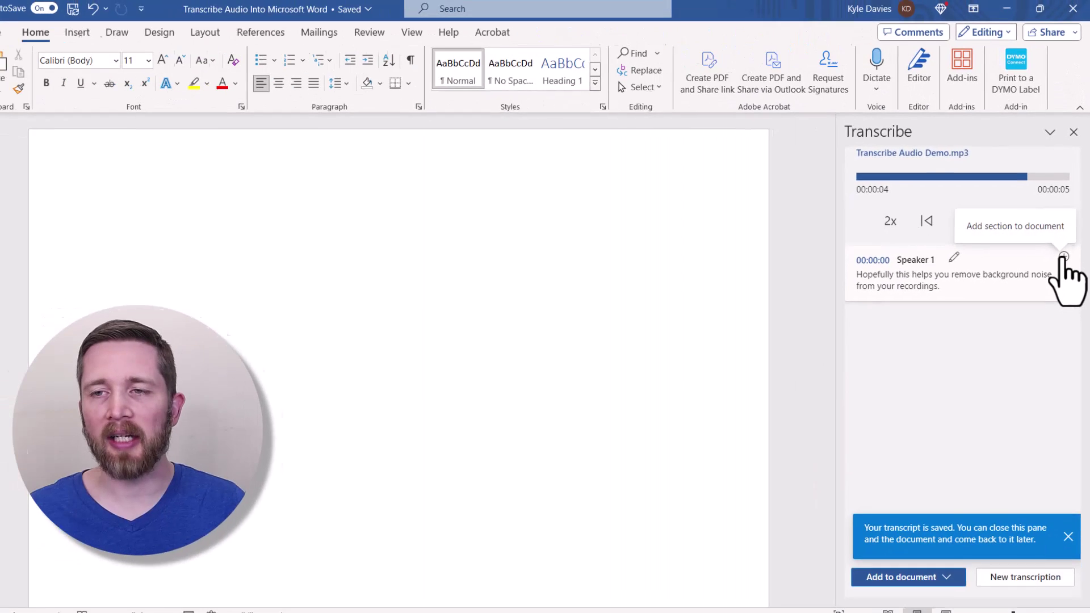
Add the Speaker 1 section and rename Speaker 1 to the speaker's name for all entries.
left_click(1035, 363)
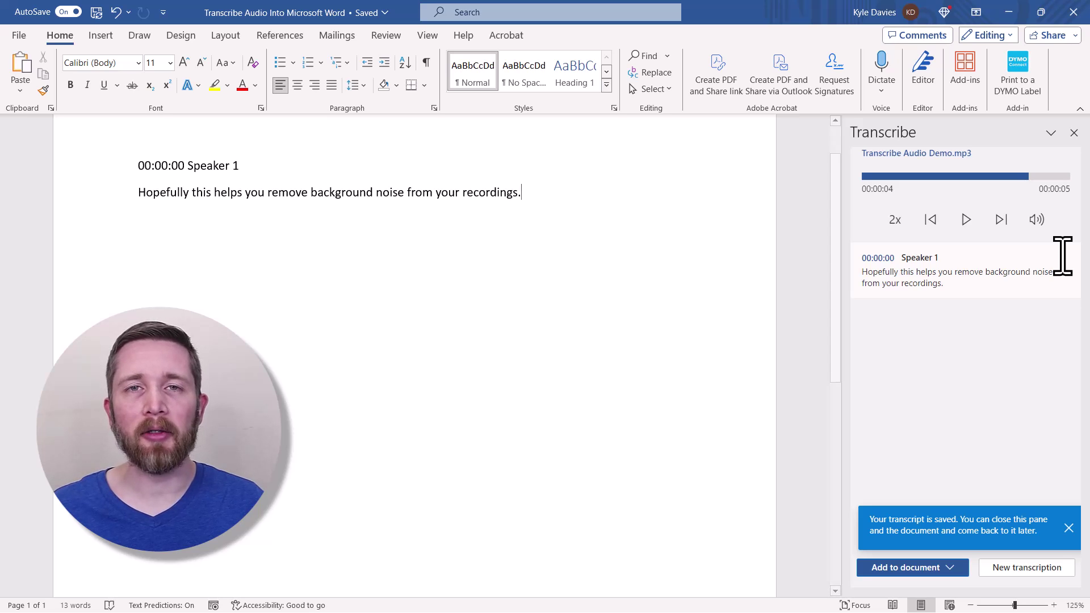
key("BackSpace")
key("BackSpace")
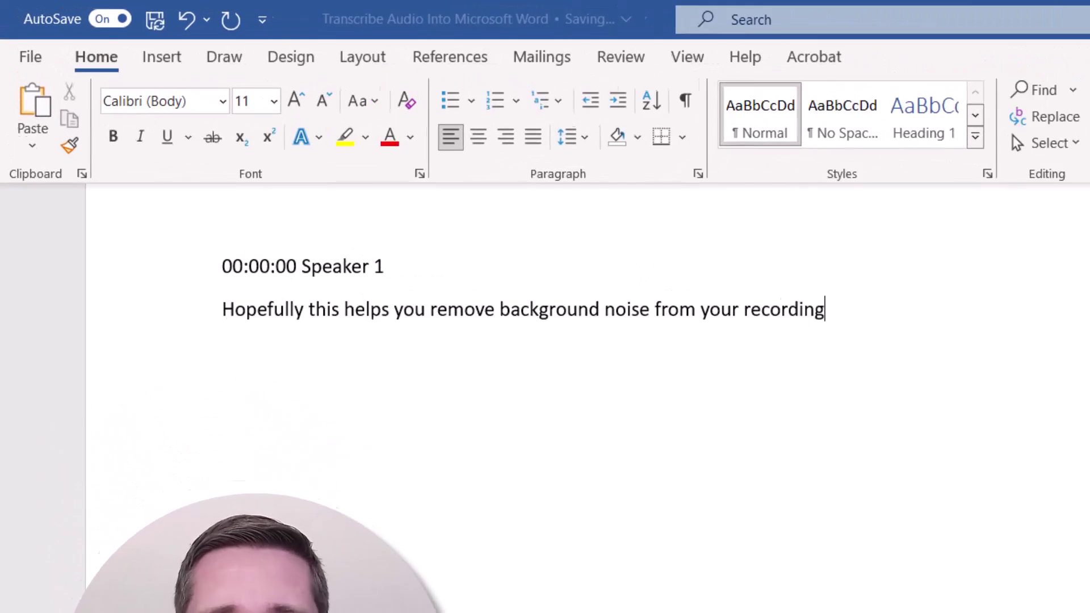
type("s.")
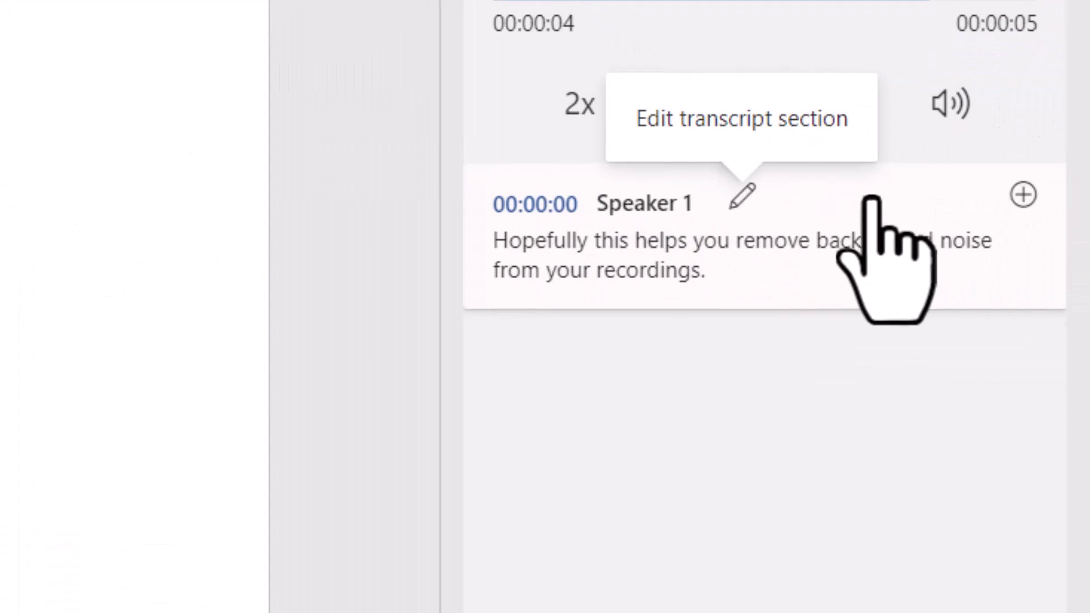
left_click(743, 197)
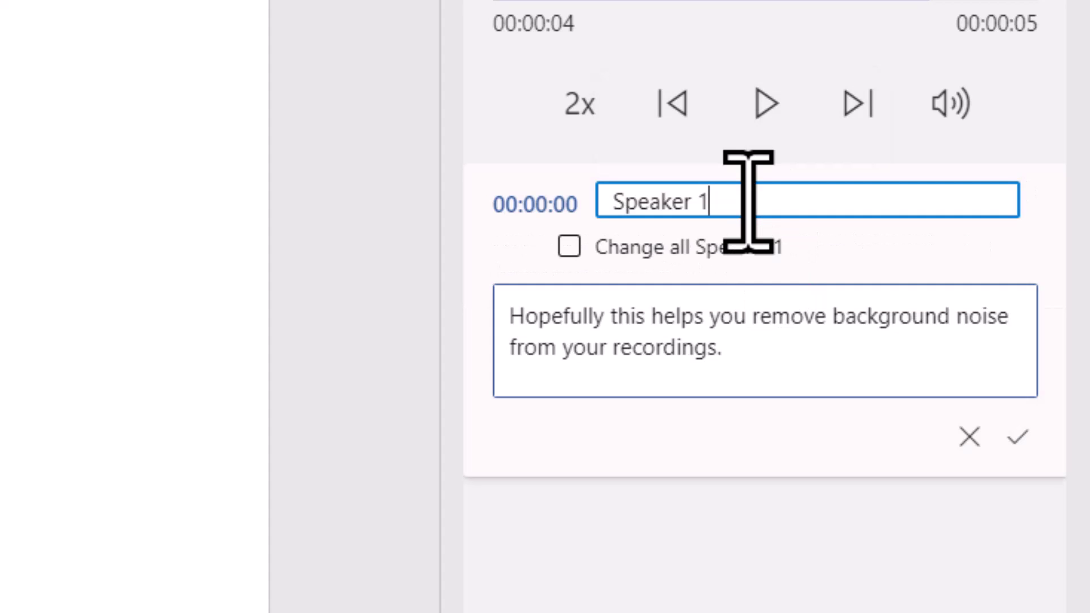
key("BackSpace")
key("BackSpace")
key("BackSpace")
key("BackSpace")
key("BackSpace")
key("BackSpace")
key("BackSpace")
key("BackSpace")
key("BackSpace")
type("Kyle")
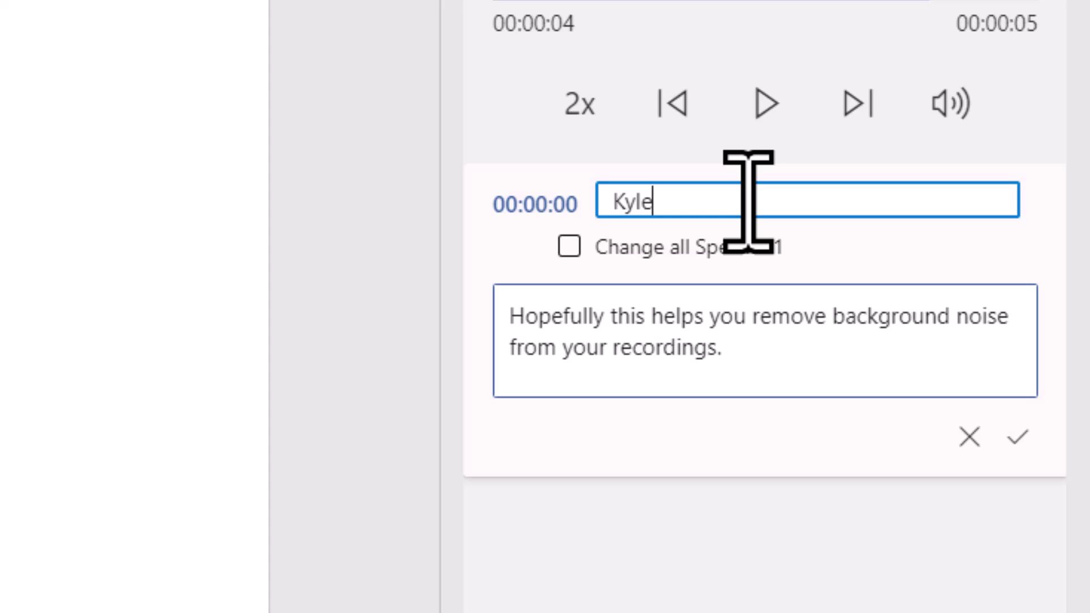
left_click(625, 252)
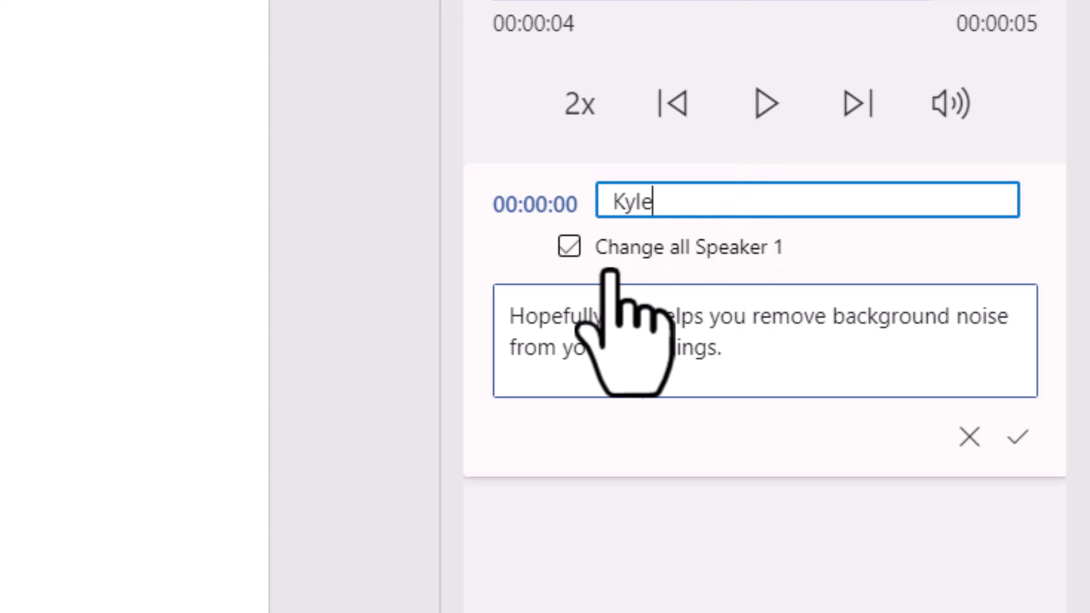
left_click(569, 243)
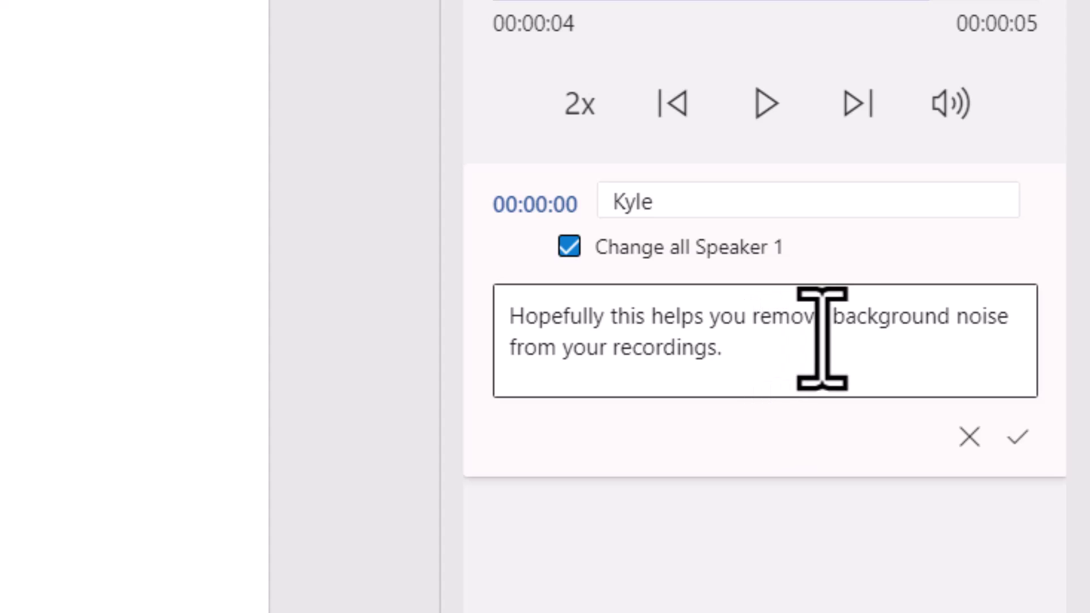
Retype the trailing 's.' at the end of the transcript text and confirm the edit.
left_click(770, 355)
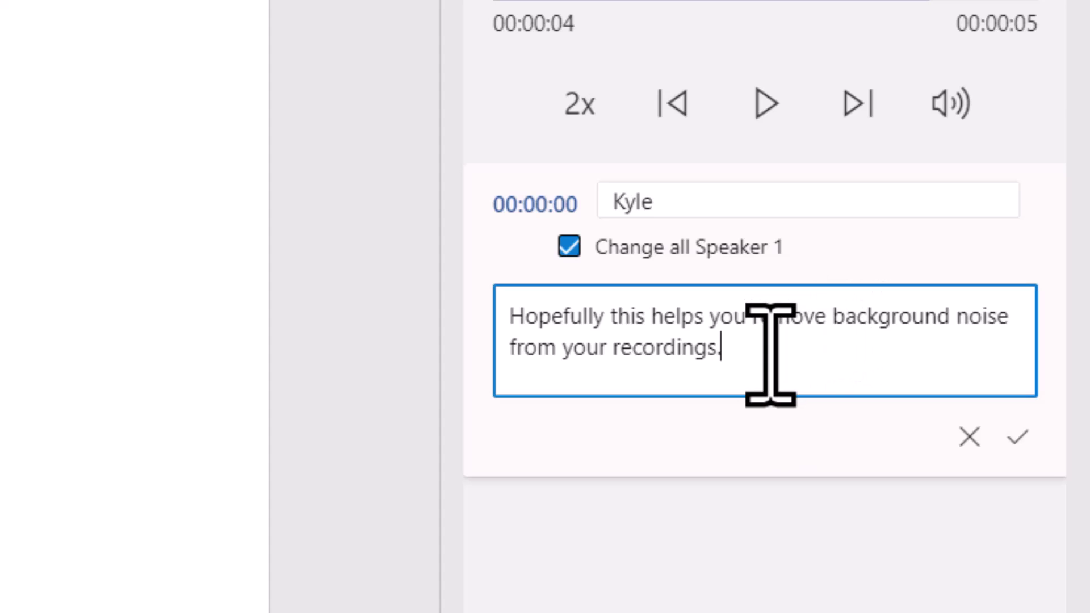
key("BackSpace")
key("BackSpace")
type("s.")
left_click(1016, 438)
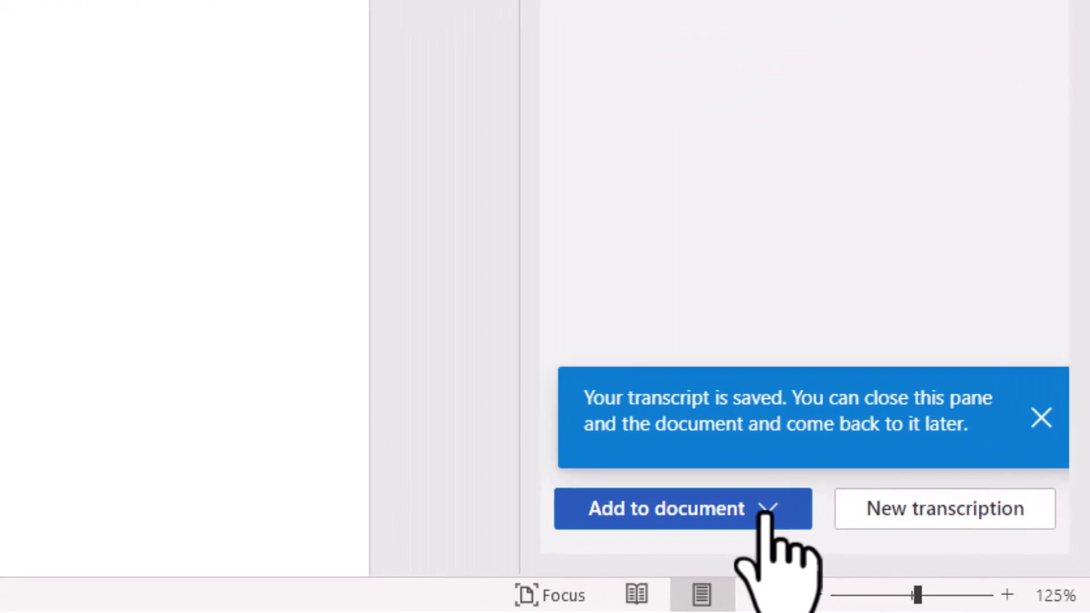
Add the transcript to the document as Just text and review the inserted sentence.
left_click(739, 502)
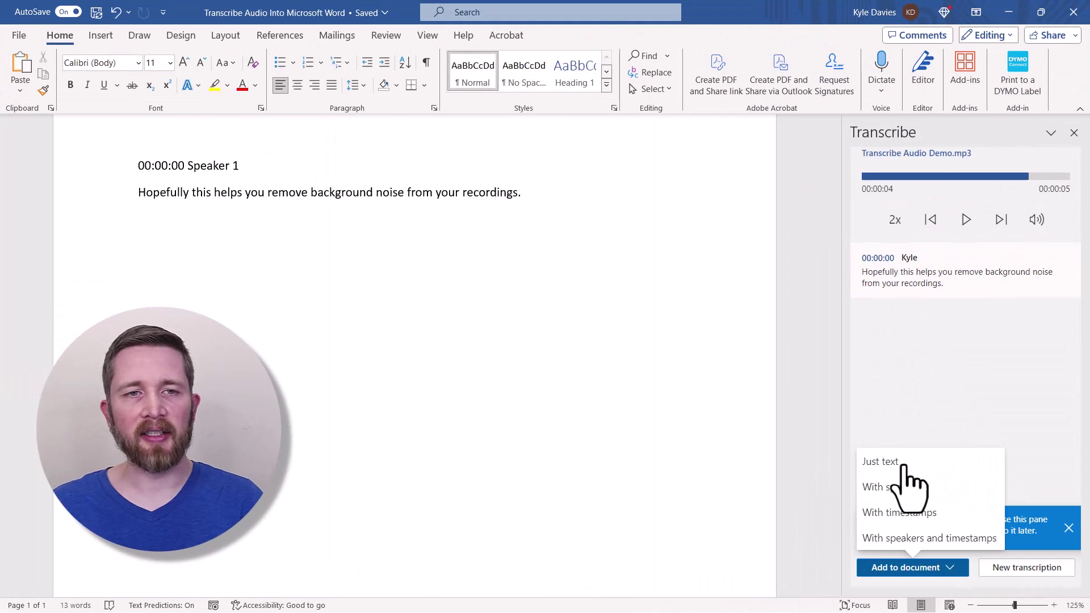
left_click(903, 466)
scroll(224, 200, "up", 3)
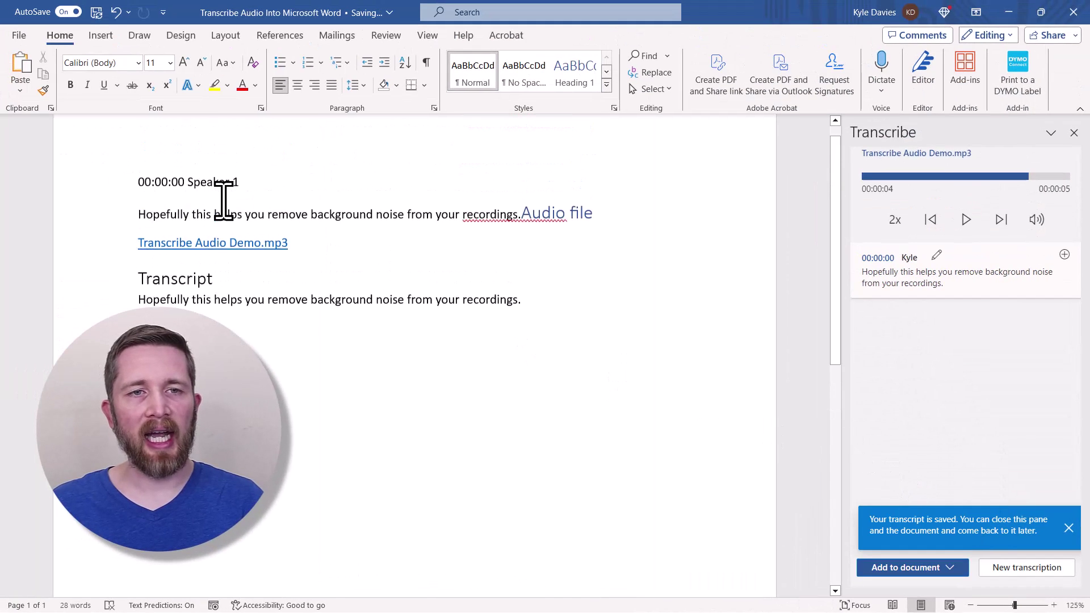
scroll(224, 200, "up", 1)
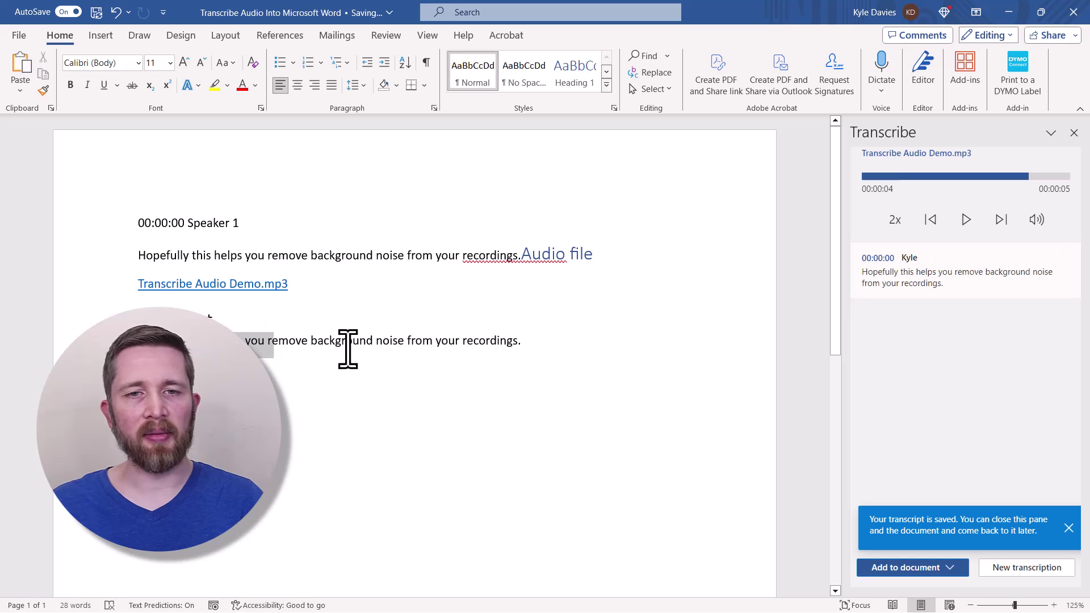
left_click_drag(348, 350, 433, 342)
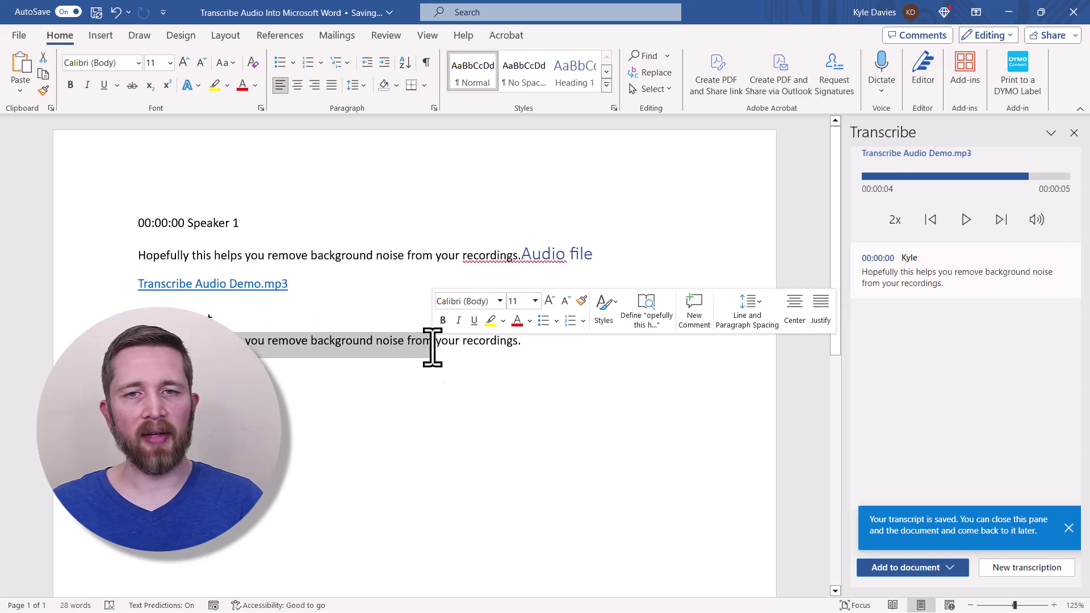
left_click(356, 339)
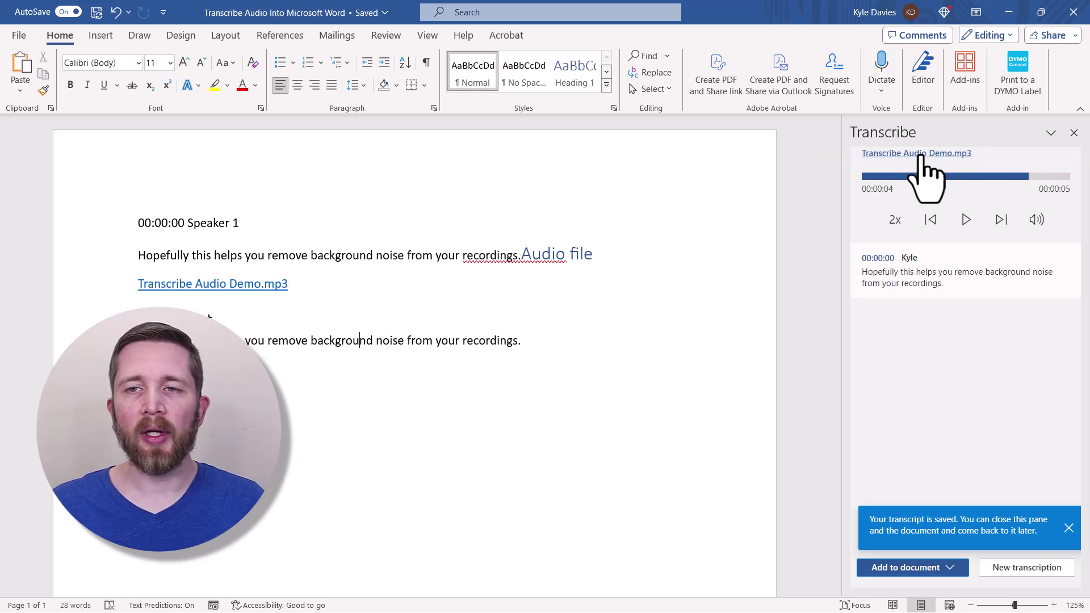
left_click(922, 155)
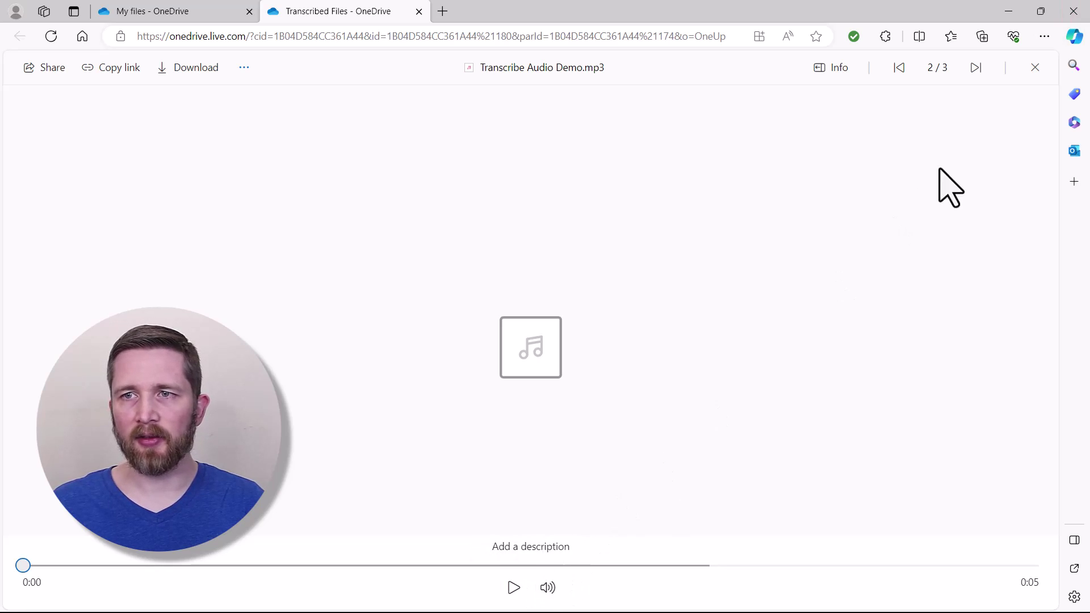
left_click(1035, 68)
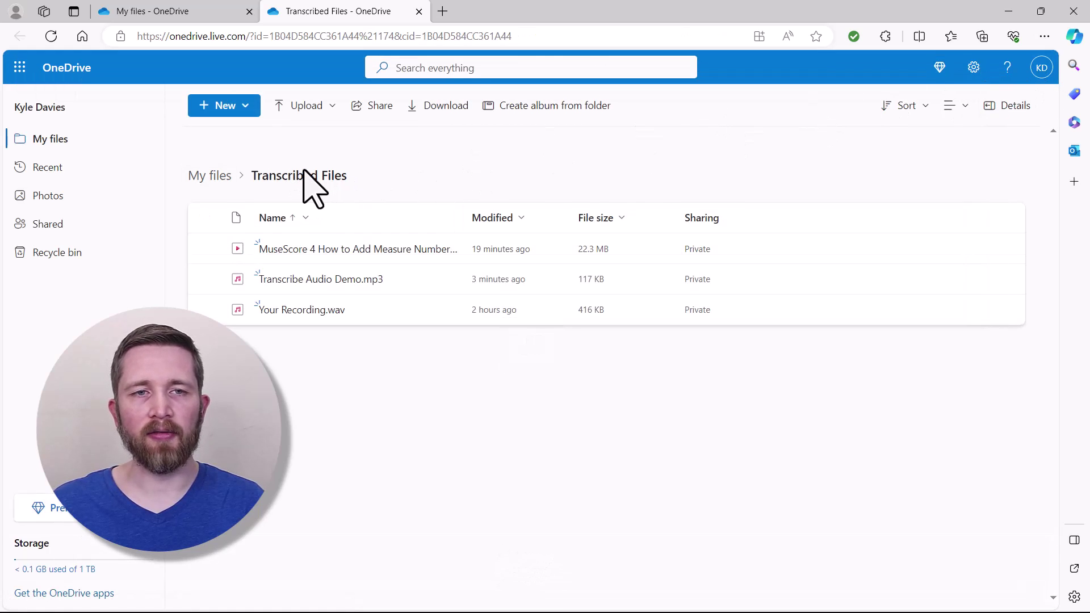
left_click(58, 142)
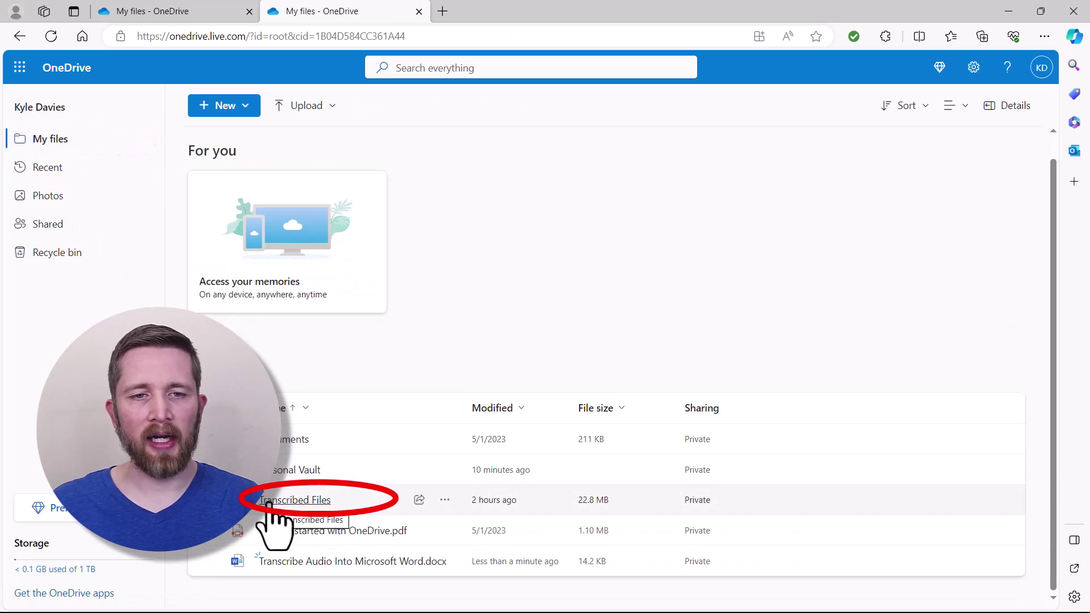
left_click(296, 500)
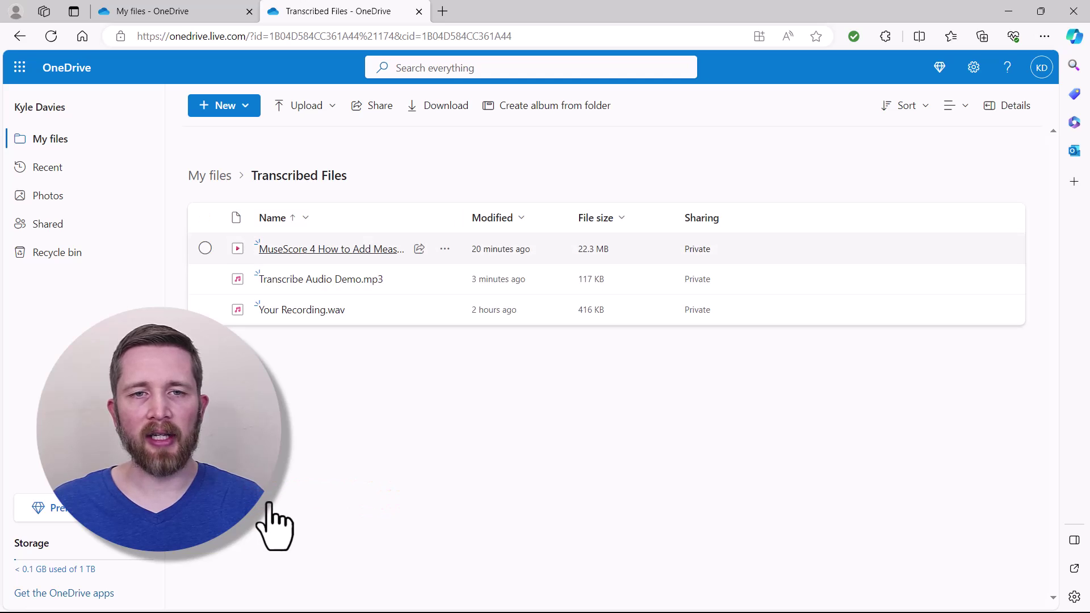
left_click(340, 280)
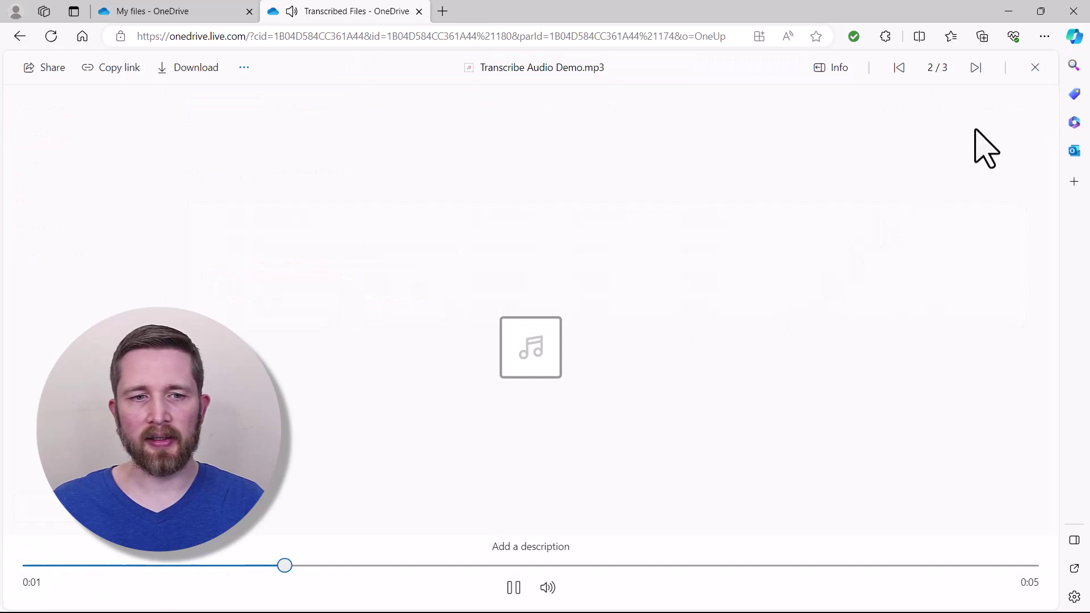
left_click(1035, 67)
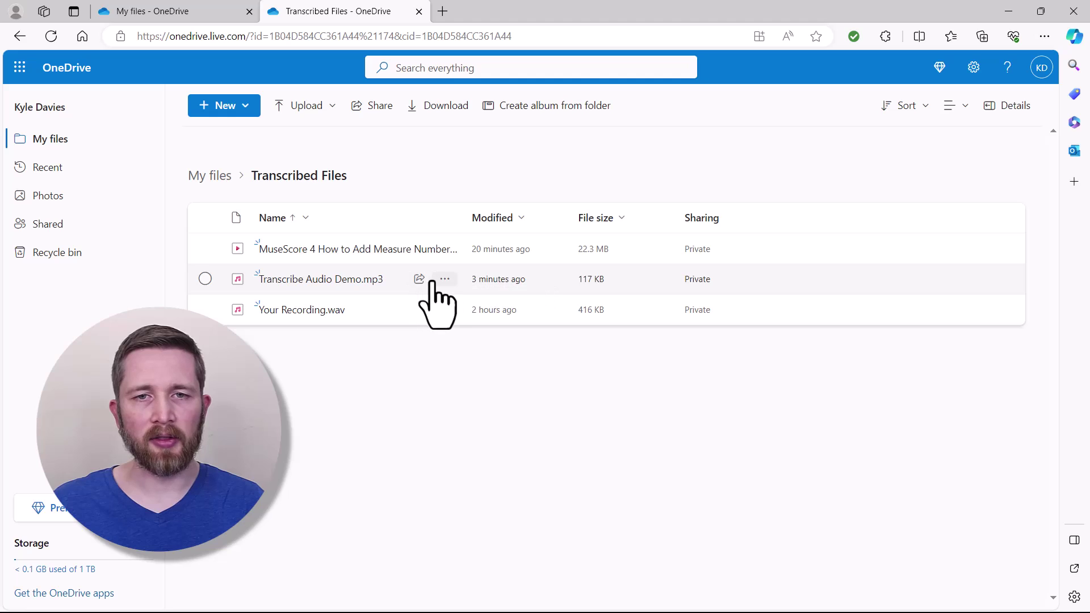
left_click(444, 279)
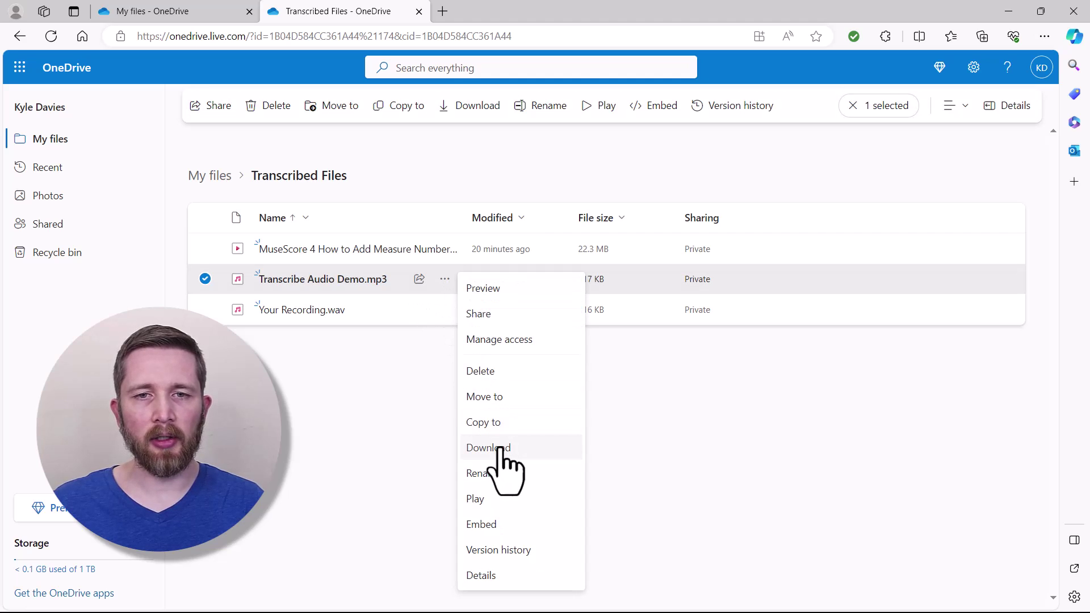
key("Up")
key("Up")
key("Up")
key("Up")
key("Up")
key("Up")
key("Up")
key("Up")
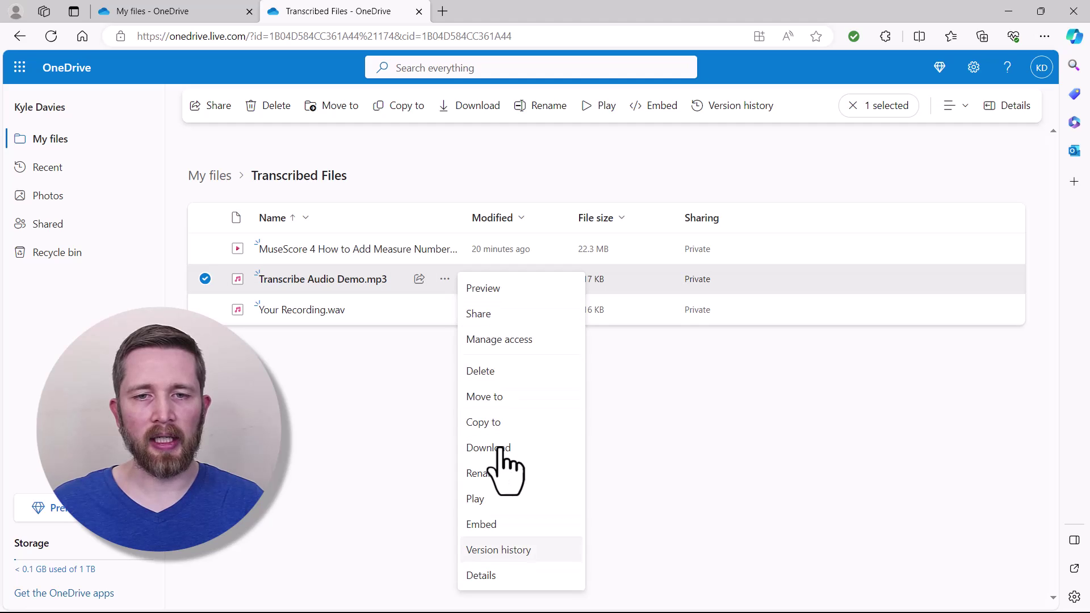
left_click(370, 349)
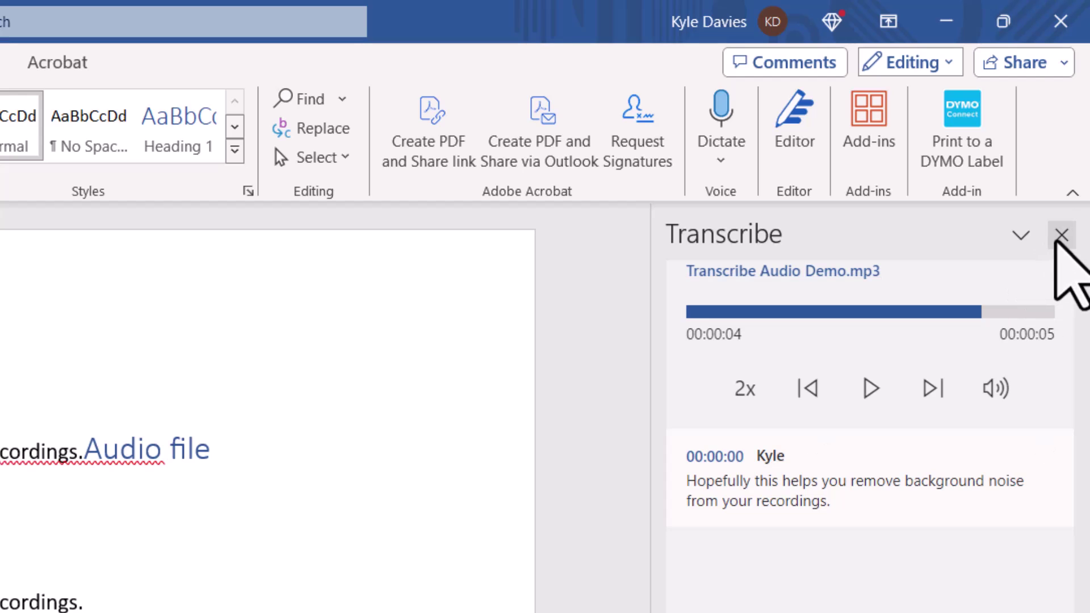
left_click(1059, 237)
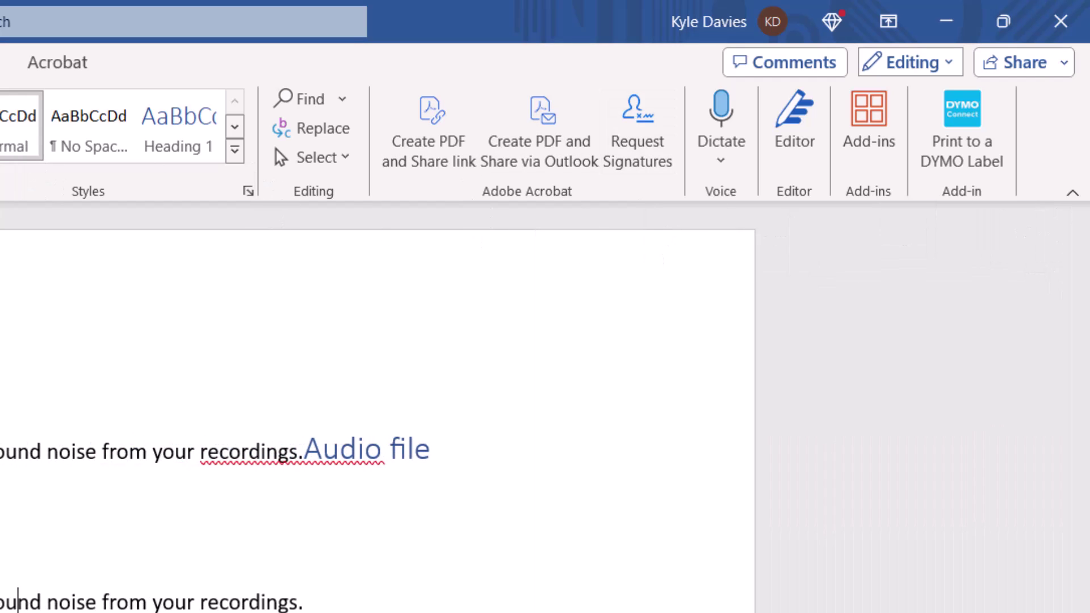
left_click(726, 165)
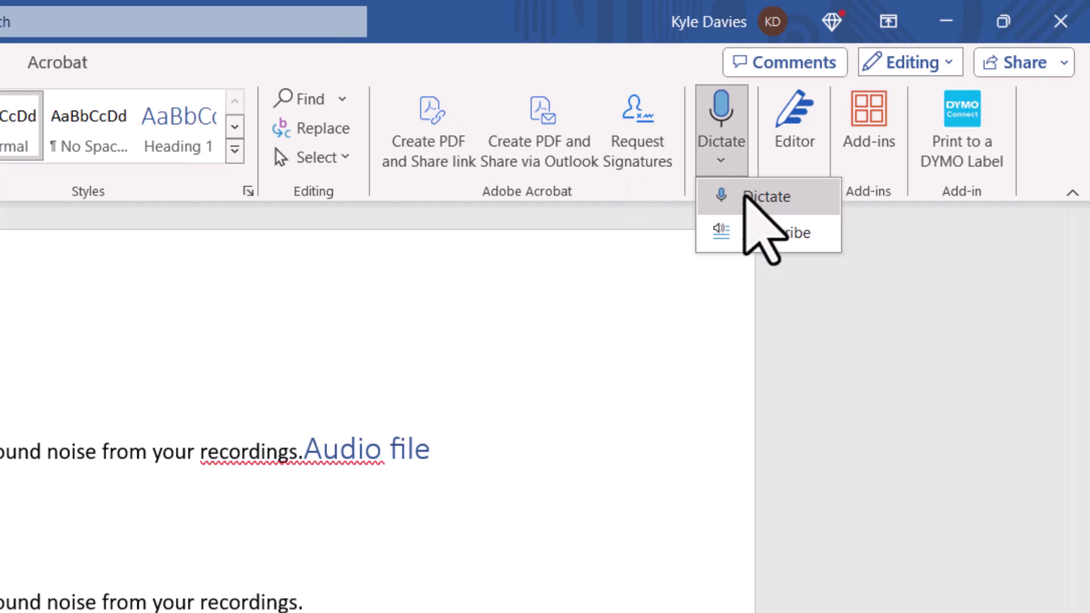
left_click(762, 231)
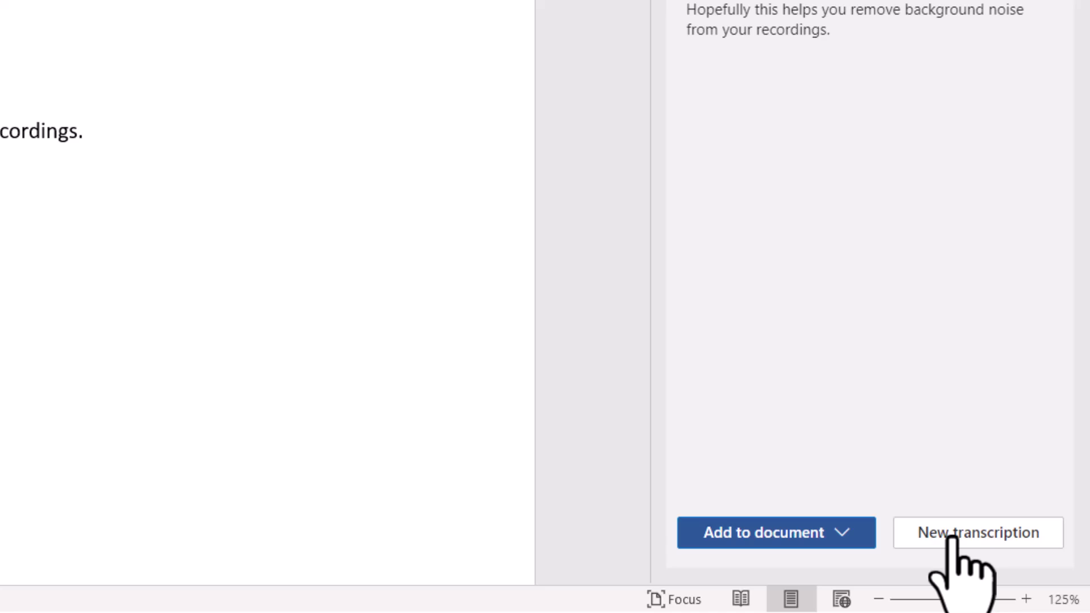
Start a New transcription, accepting deletion of the current transcript.
left_click(950, 538)
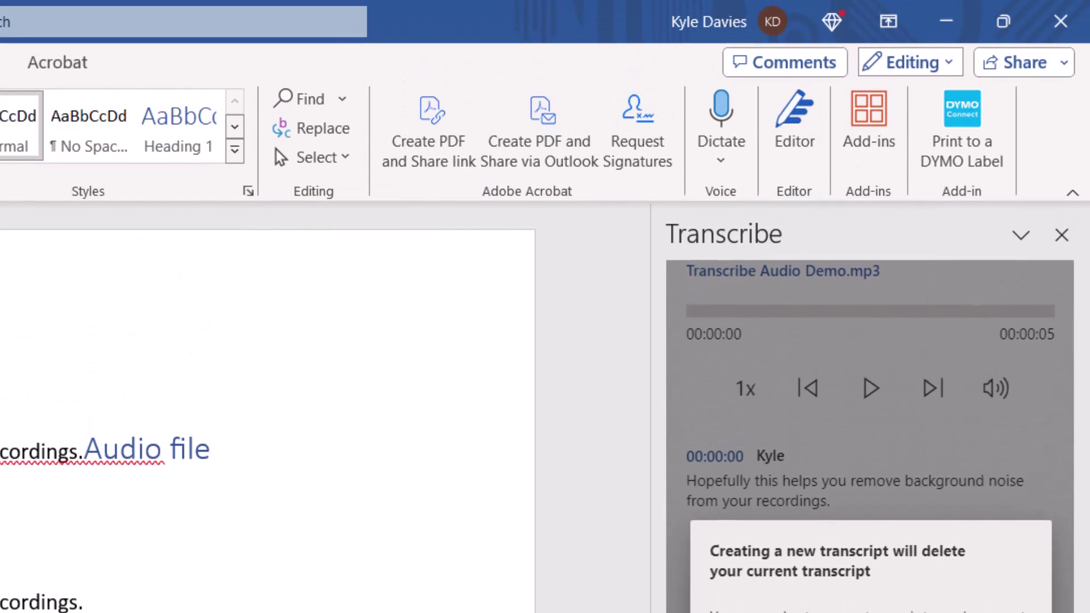
left_click(870, 299)
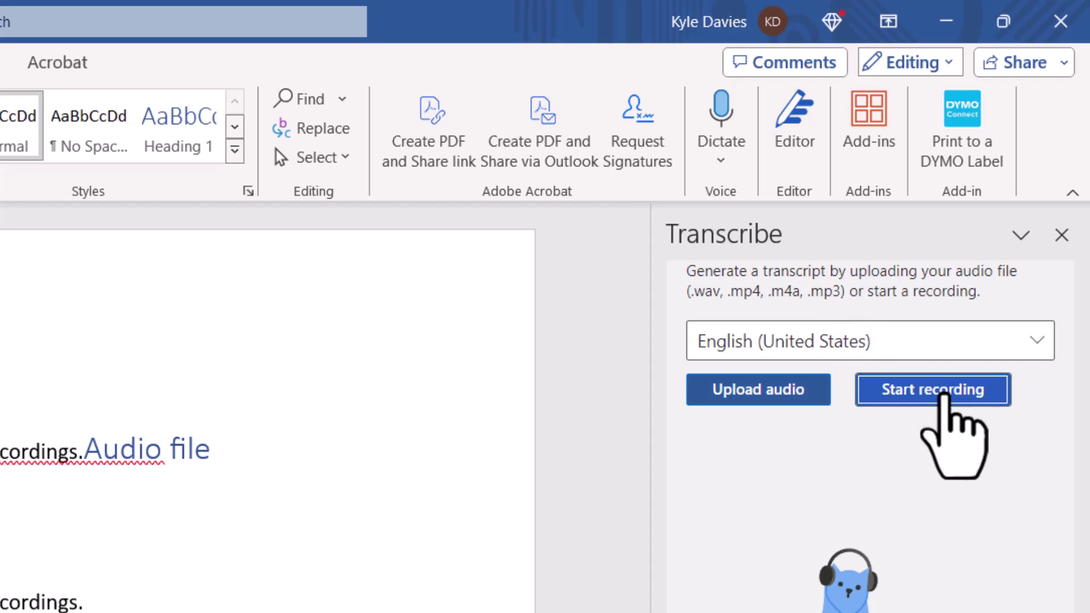
Record a 20-second microphone clip with one pause, then save and transcribe it.
left_click(943, 394)
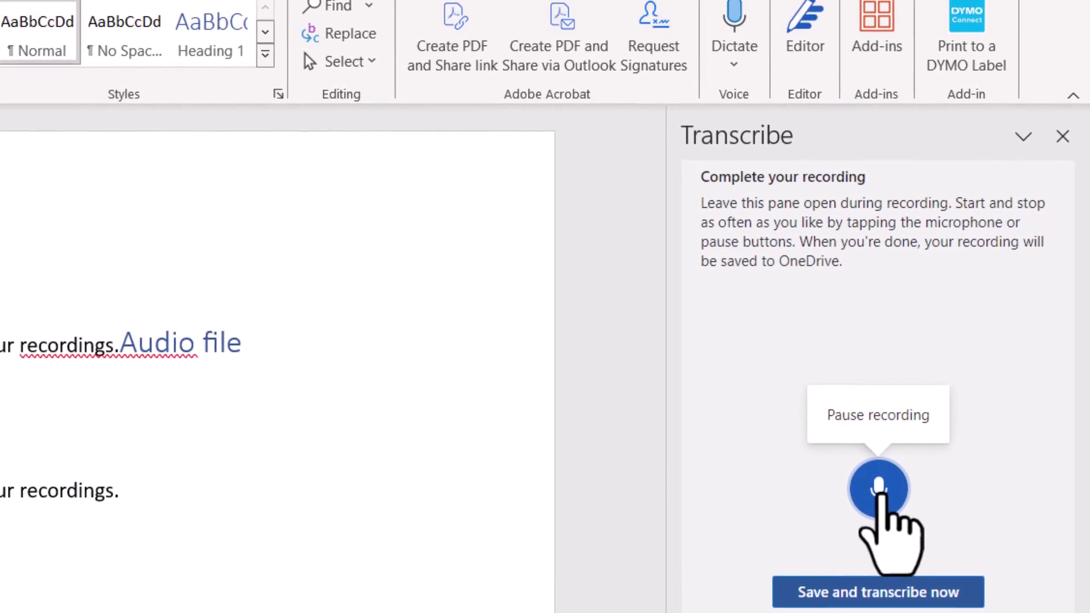
left_click(876, 464)
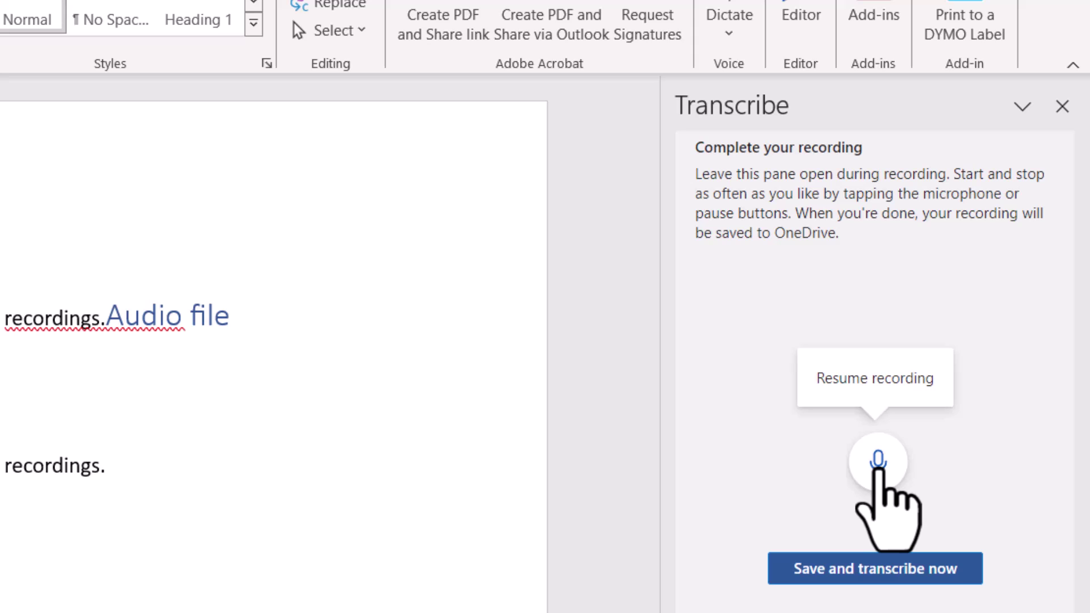
left_click(877, 466)
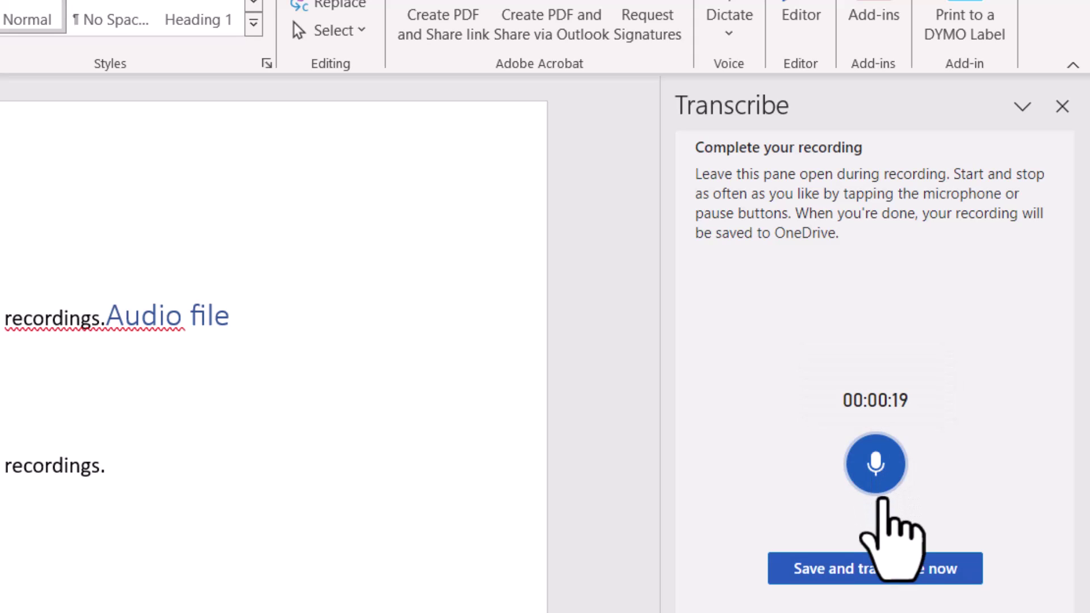
left_click(895, 571)
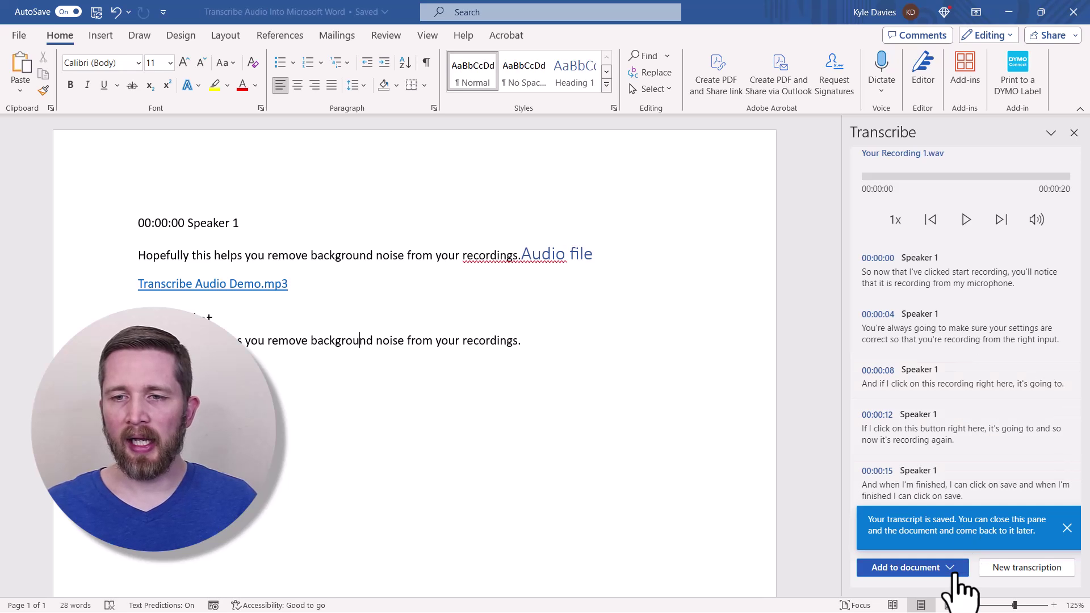
Insert the recording's transcript With speakers and timestamps.
left_click(949, 568)
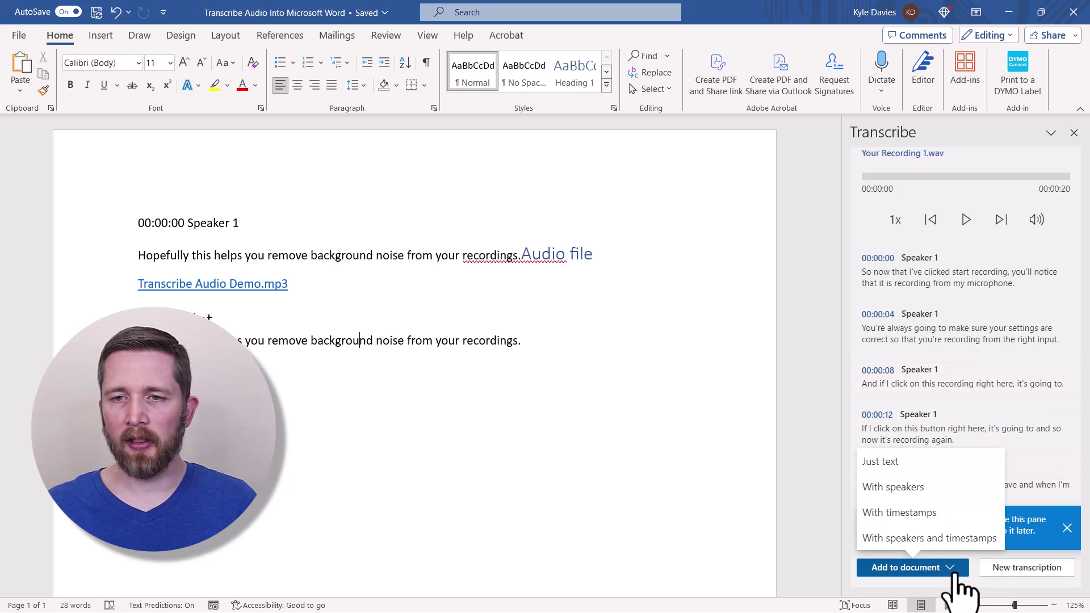
left_click(923, 539)
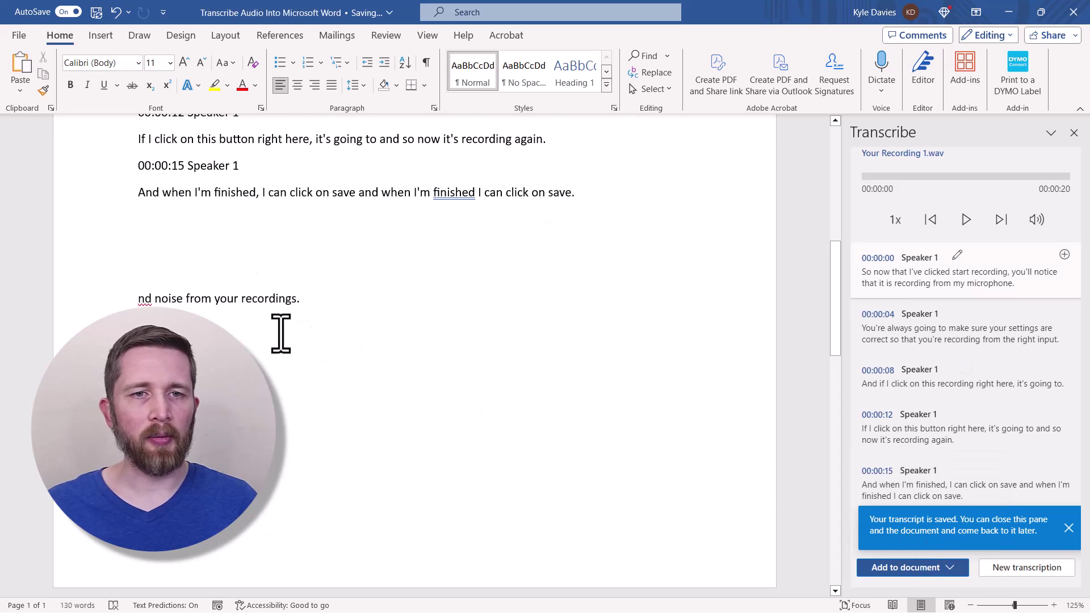
scroll(277, 330, "up", 4)
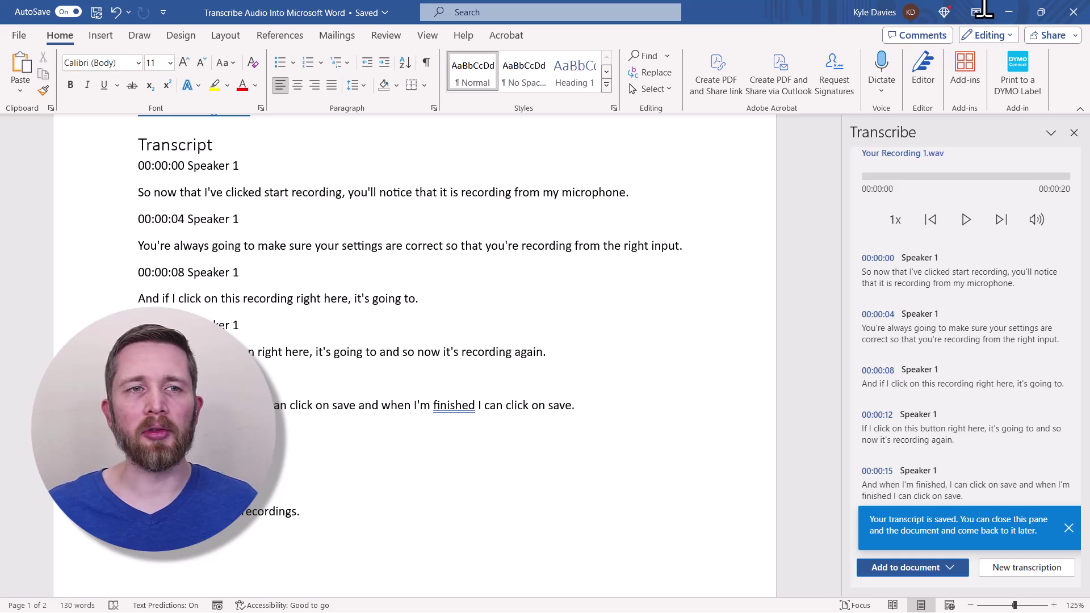
Discard the current transcript by starting a New transcription.
left_click(883, 96)
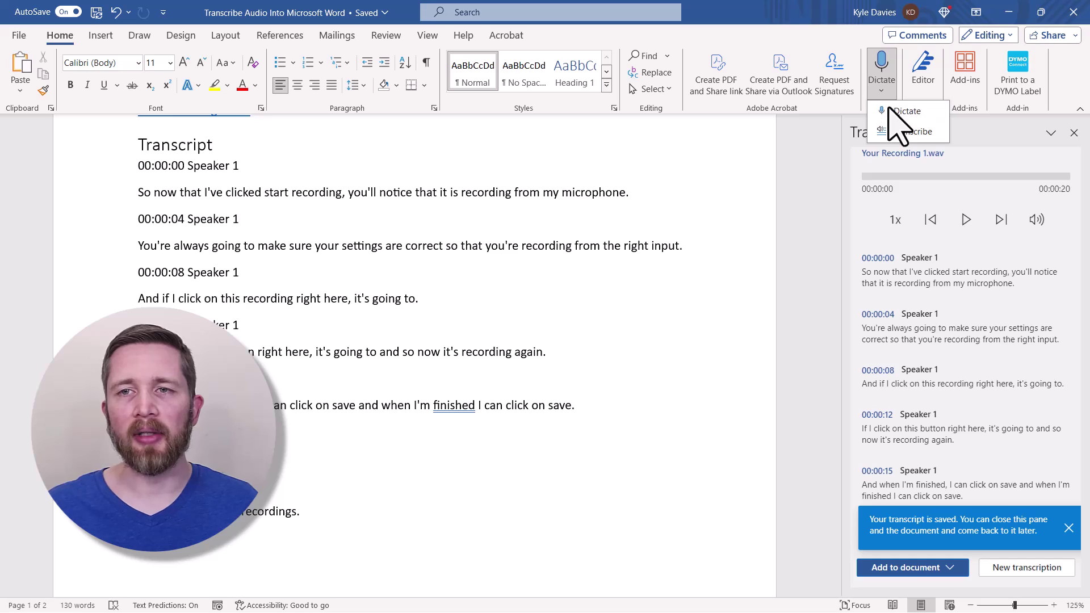
left_click(771, 1)
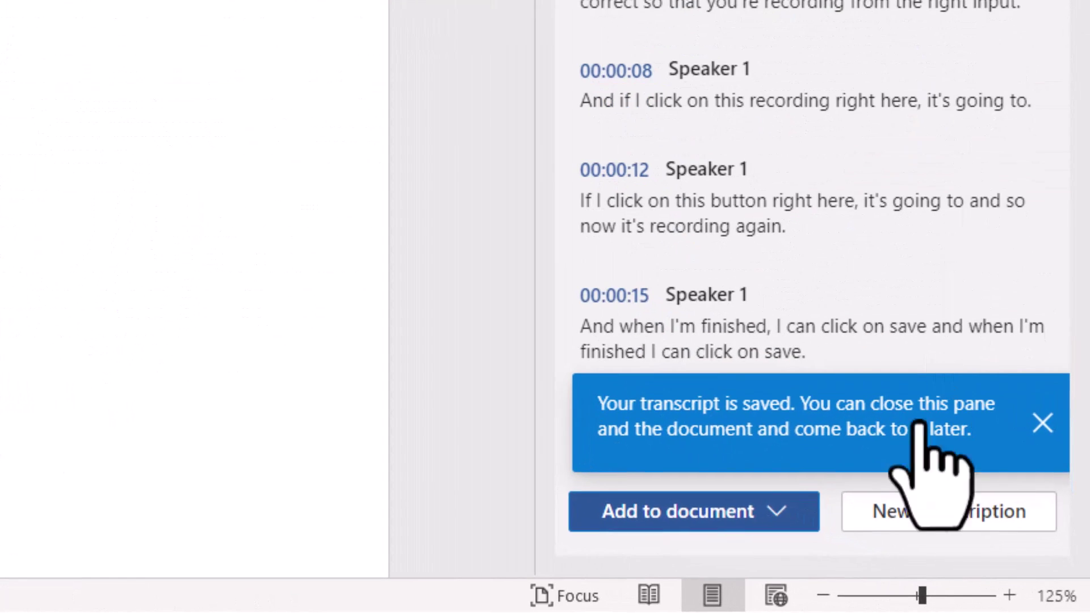
left_click(994, 562)
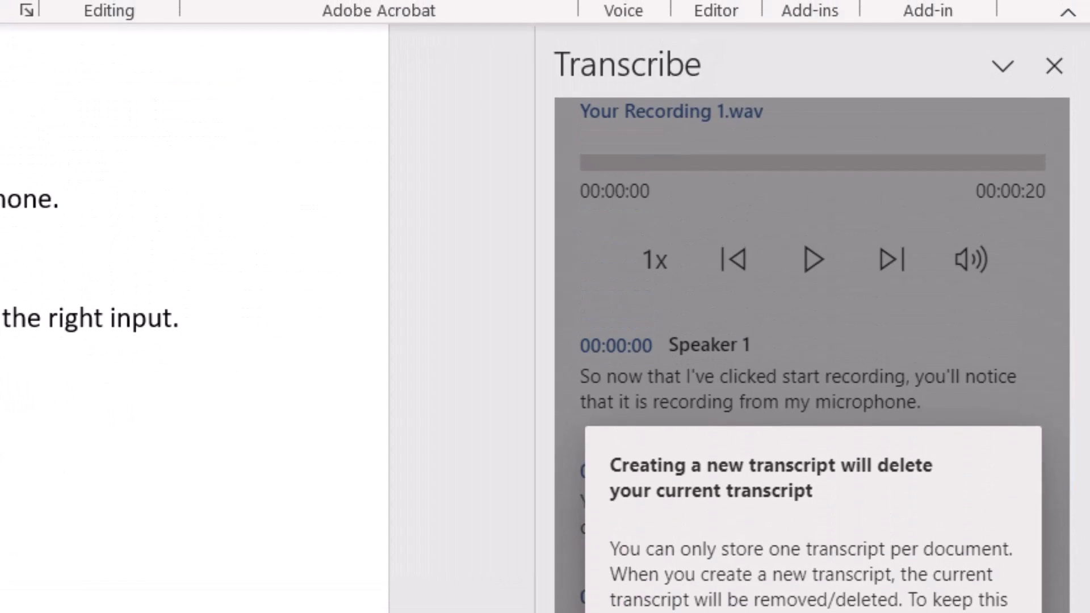
key("Return")
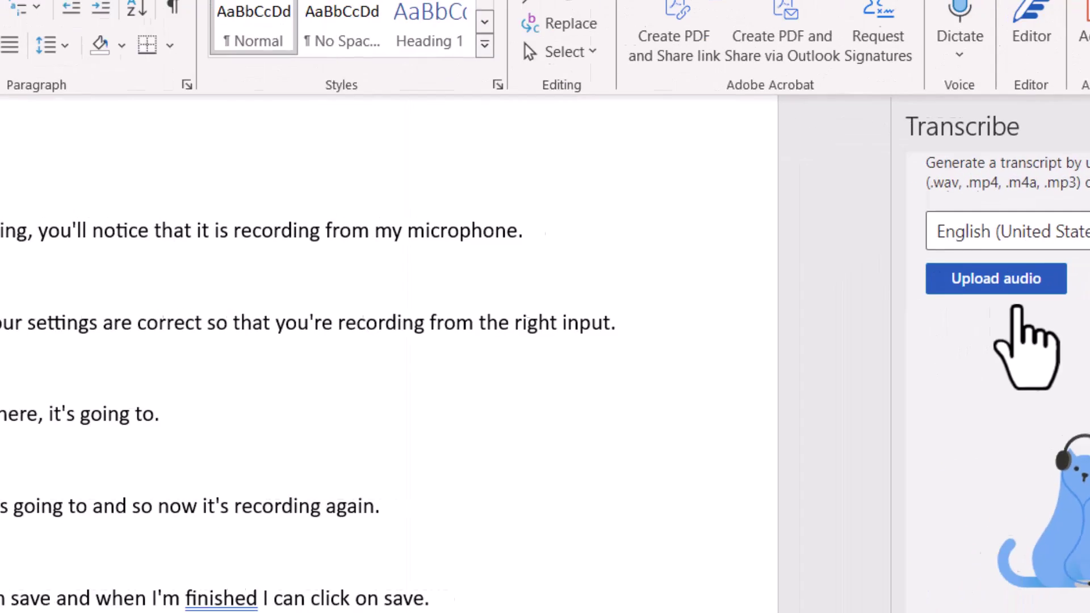
Upload MuseScore 4 How to Change Tempo.mp4 for transcription.
left_click(697, 278)
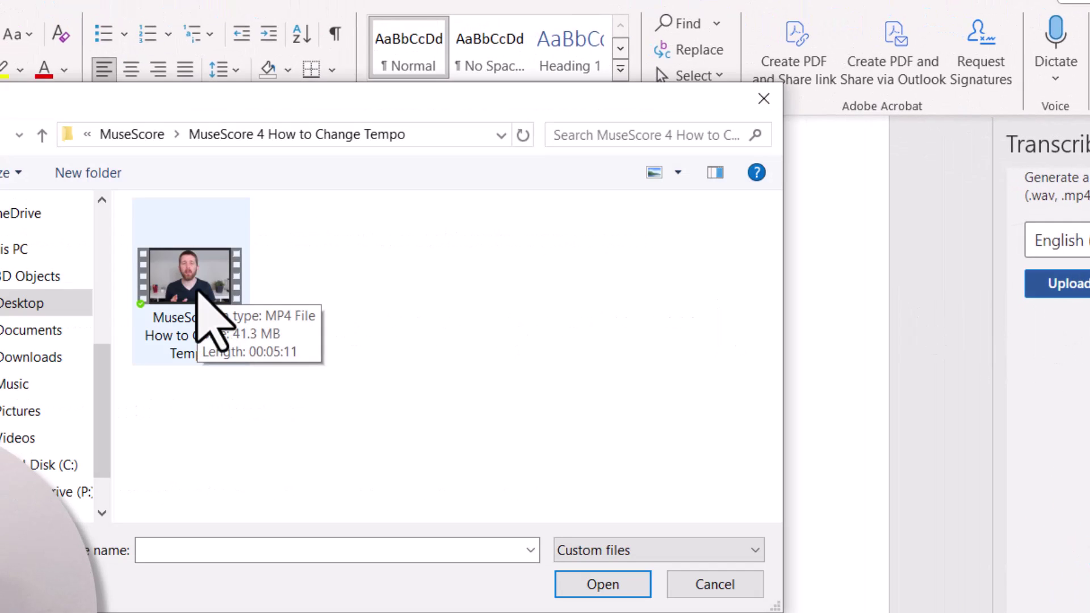
left_click(198, 288)
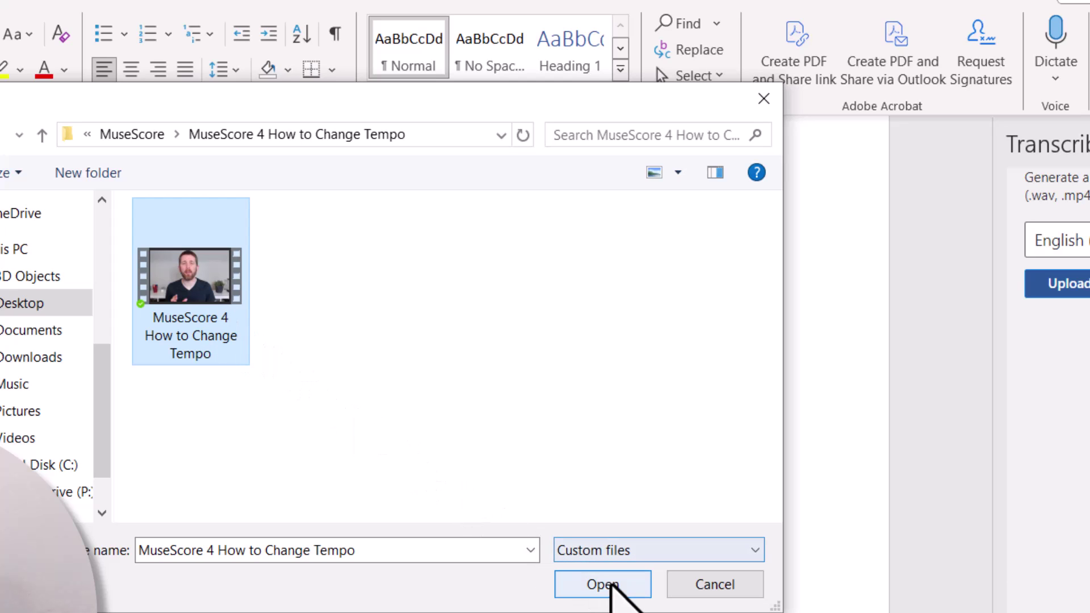
left_click(603, 585)
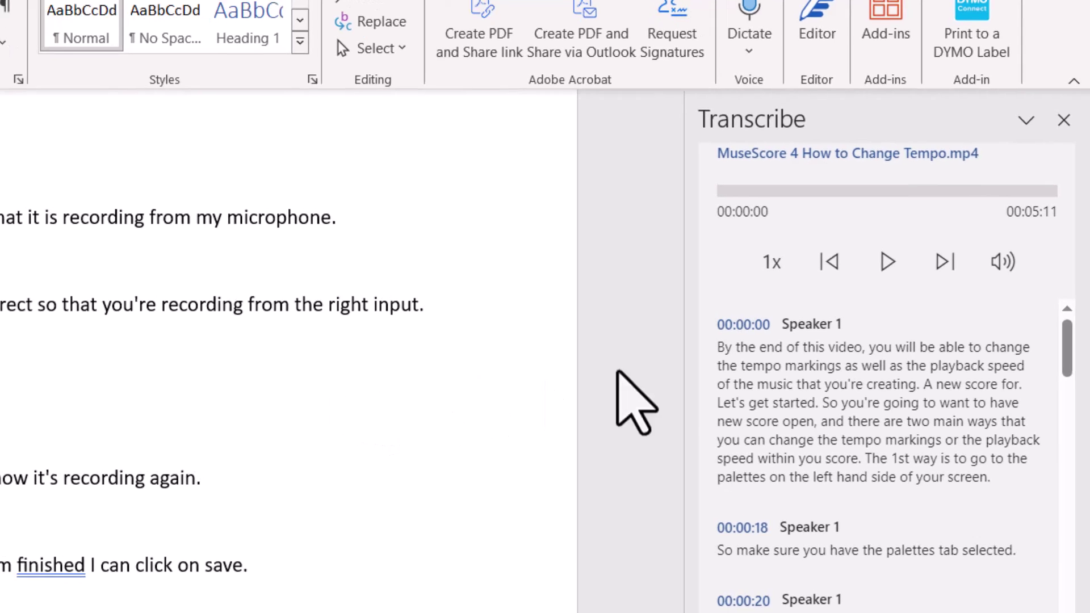
Scroll through the finished MuseScore video transcript to review its entries.
mouse_move(1032, 340)
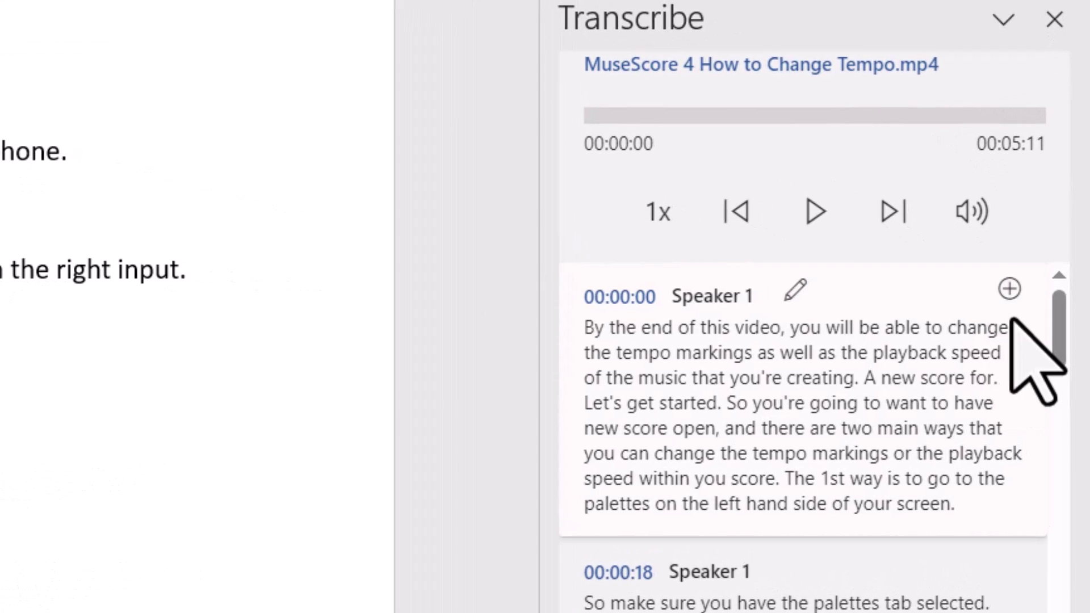
scroll(1012, 321, "down", 15)
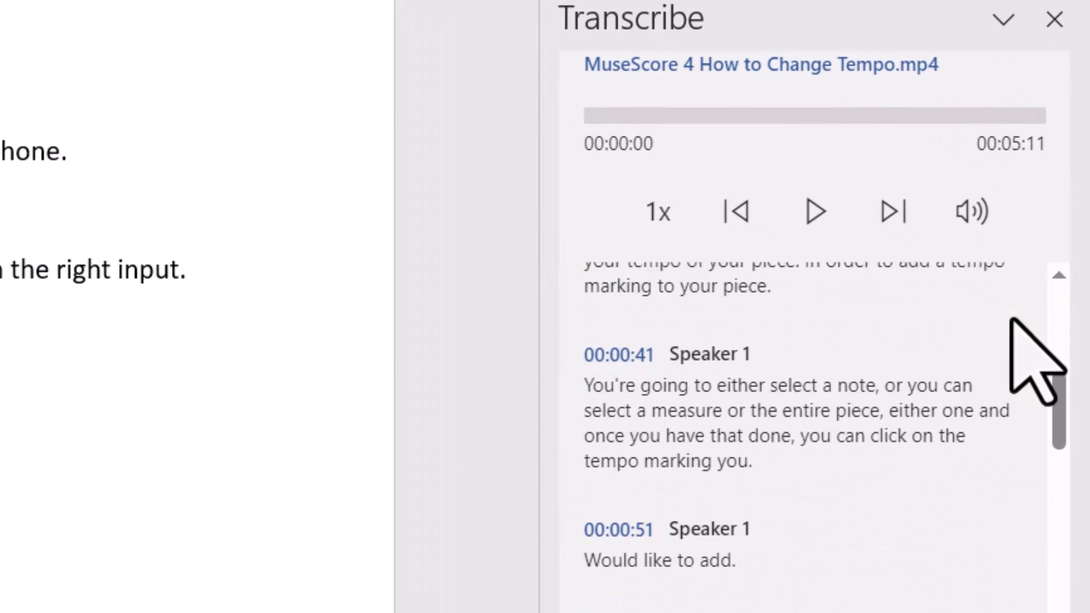
scroll(1012, 321, "down", 20)
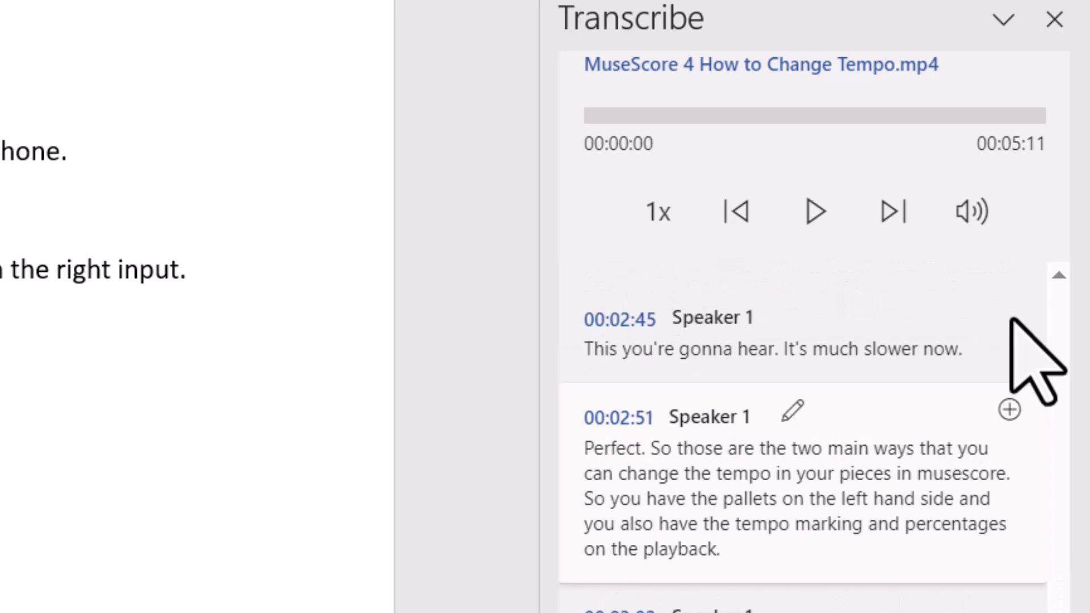
scroll(1012, 320, "down", 5)
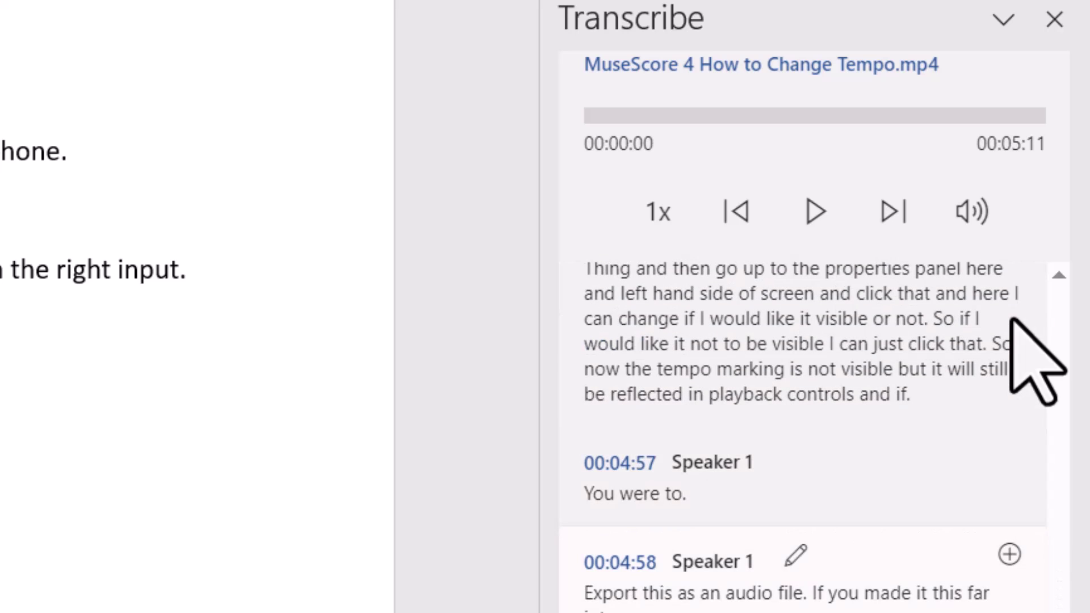
scroll(1013, 319, "up", 8)
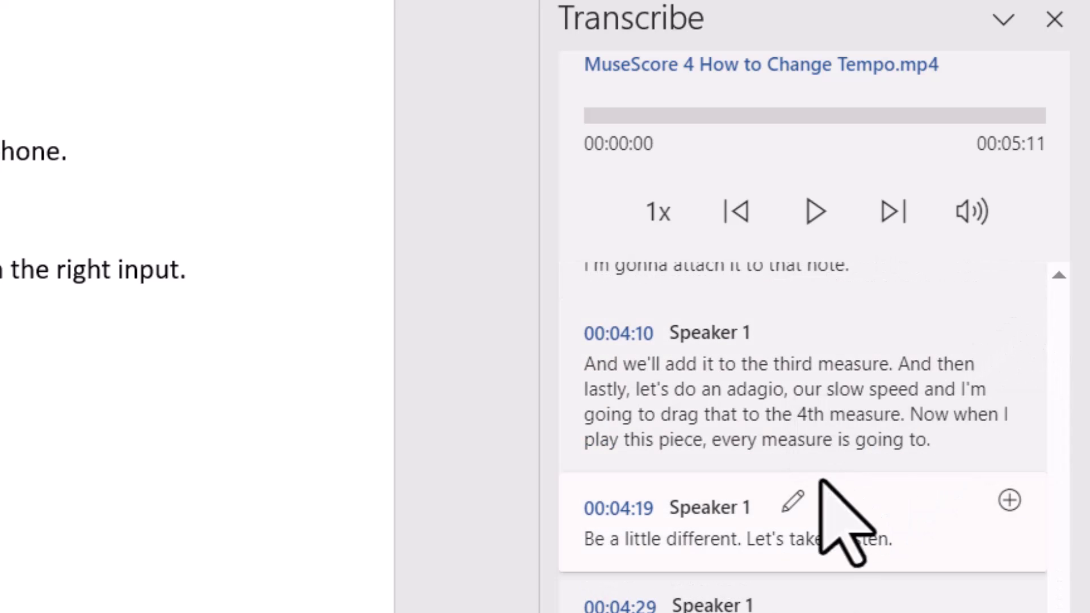
Keep 'Speaker 1' as the 00:04:19 entry's speaker name and show the Add to document choices.
left_click(793, 502)
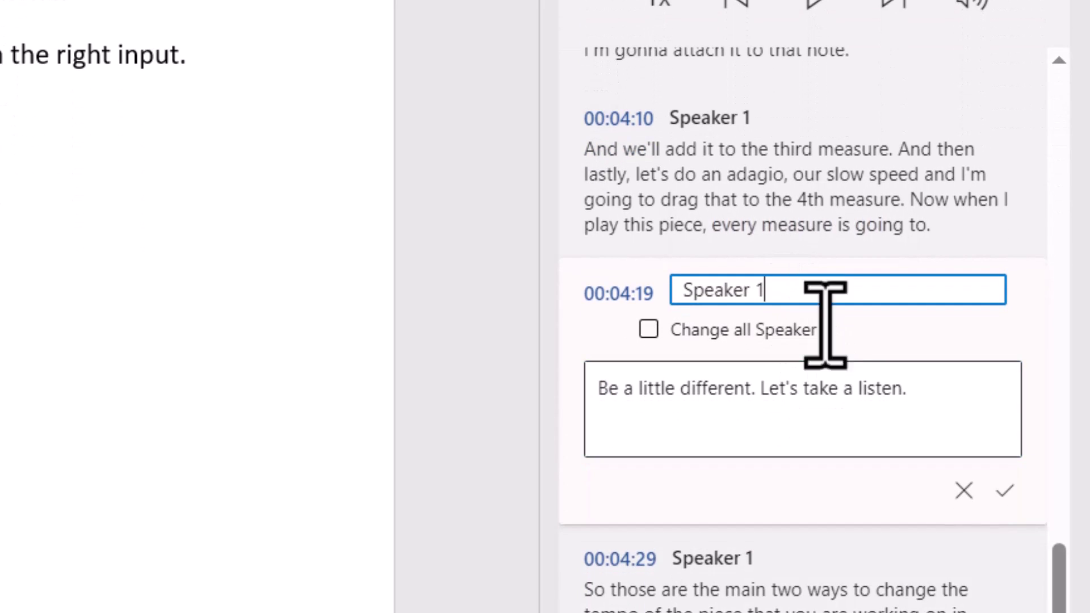
left_click(1005, 490)
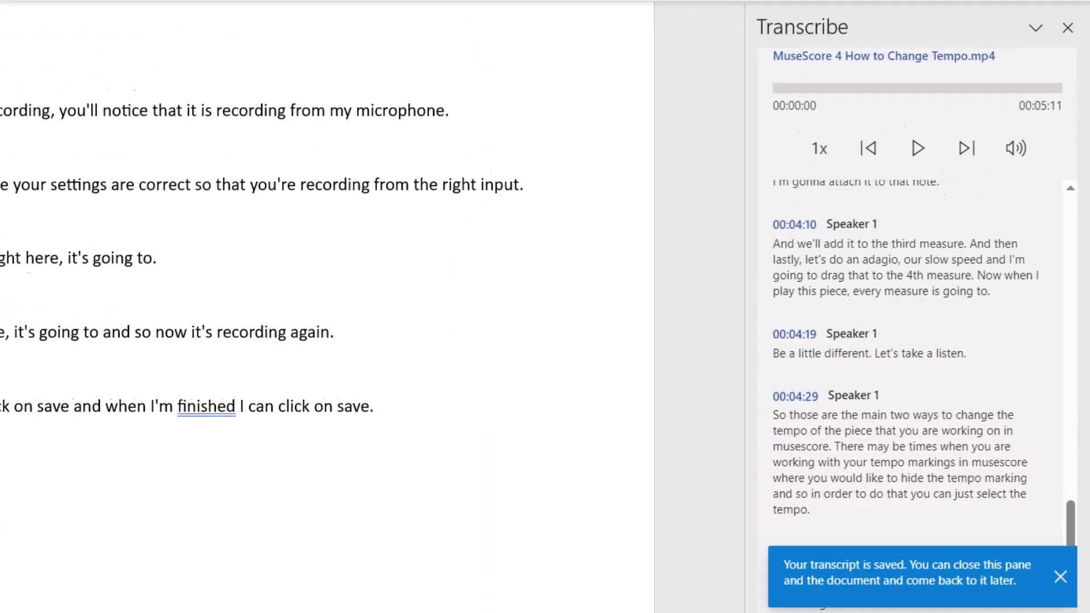
left_click(953, 568)
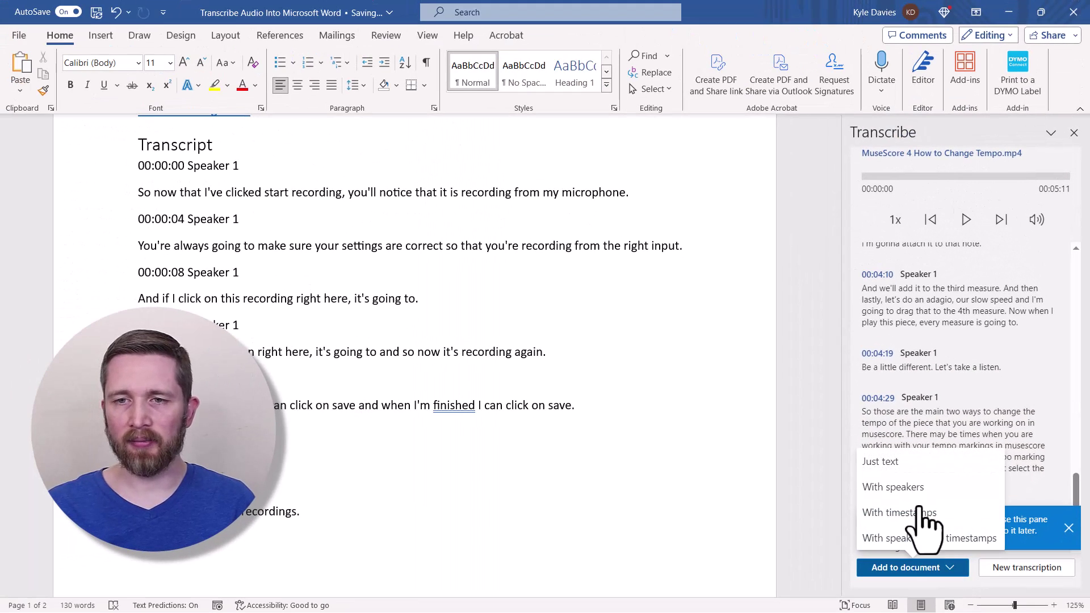
Insert the MuseScore 4 How to Change Tempo.mp4 transcript as Just text, then review the document.
left_click(895, 467)
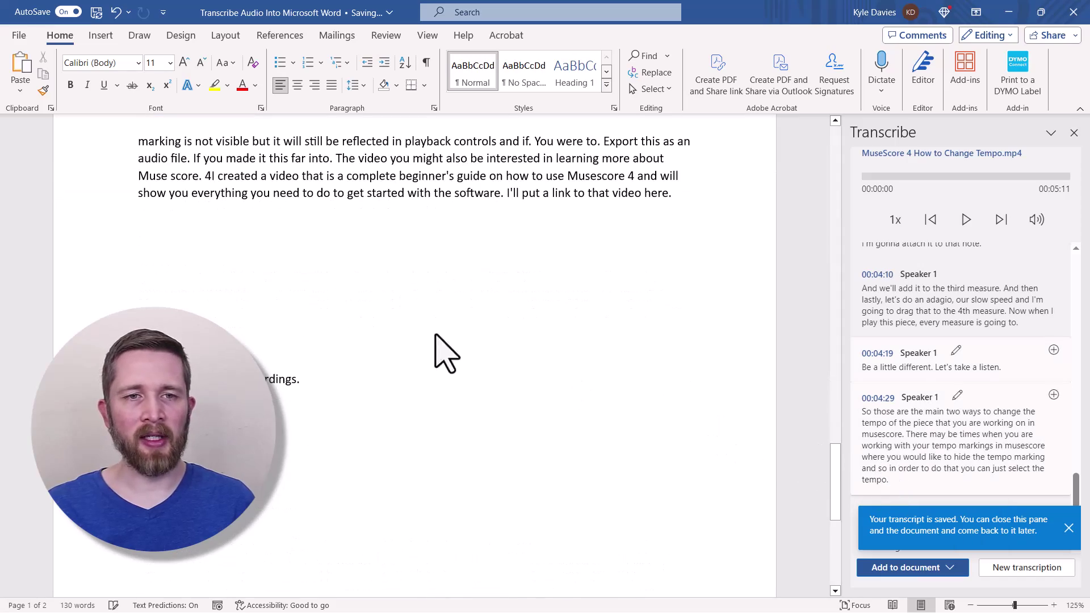
scroll(279, 290, "up", 20)
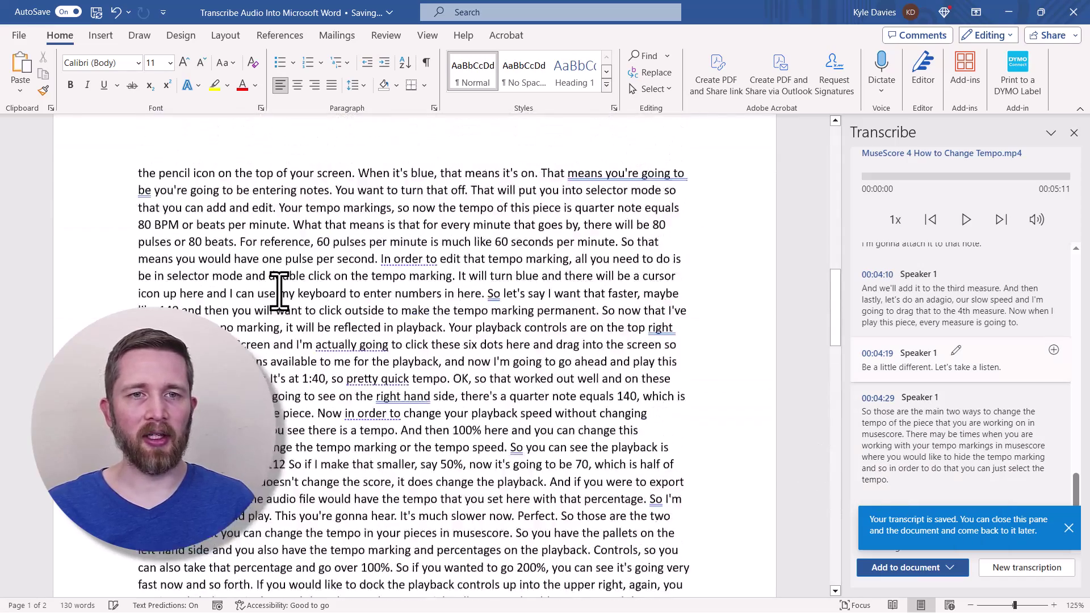
scroll(280, 291, "down", 4)
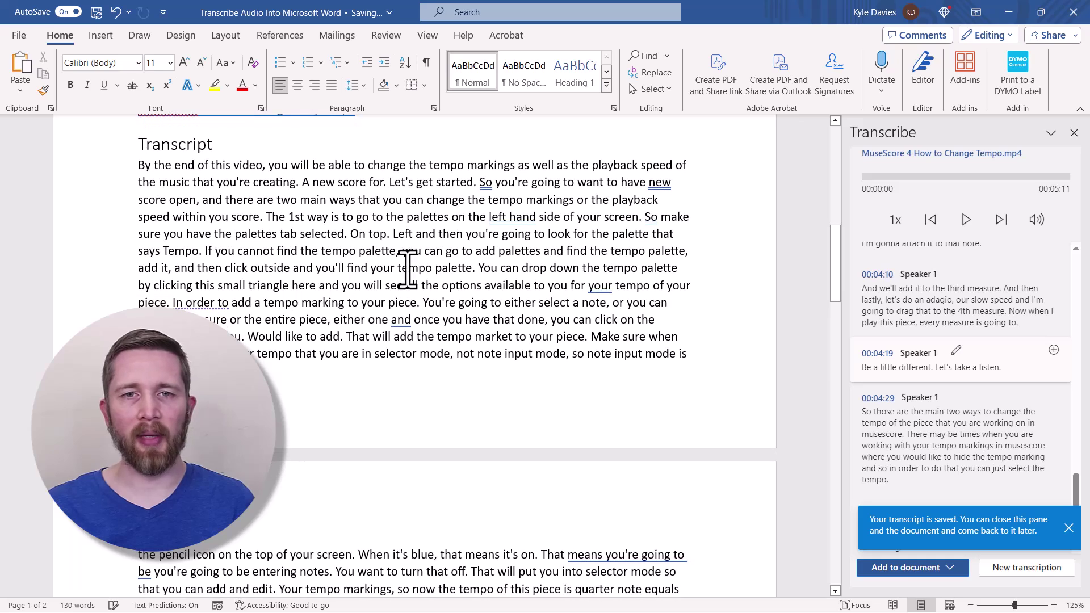
scroll(585, 236, "up", 8)
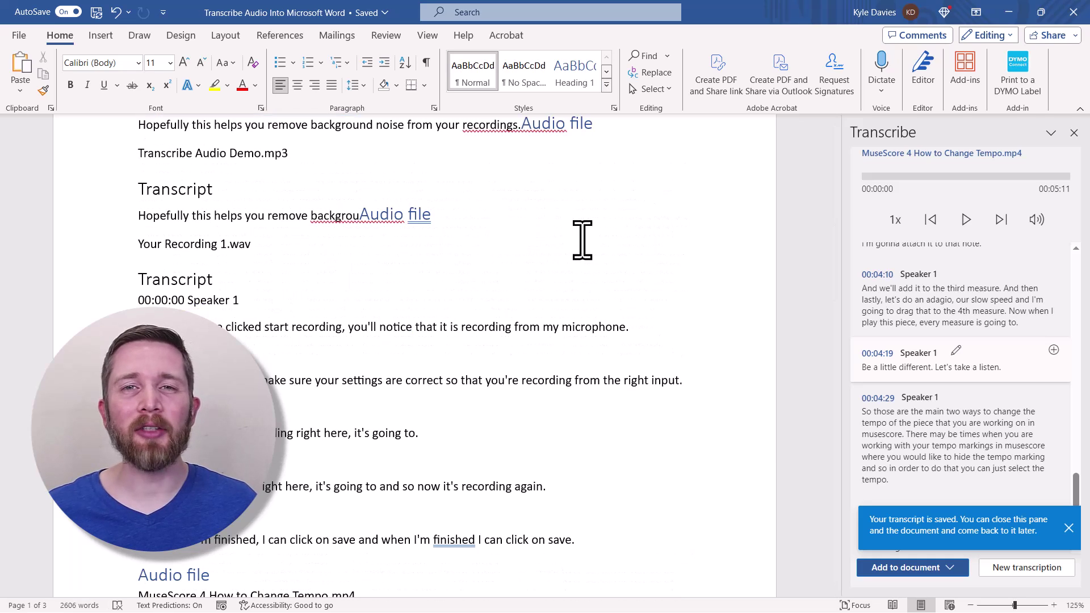